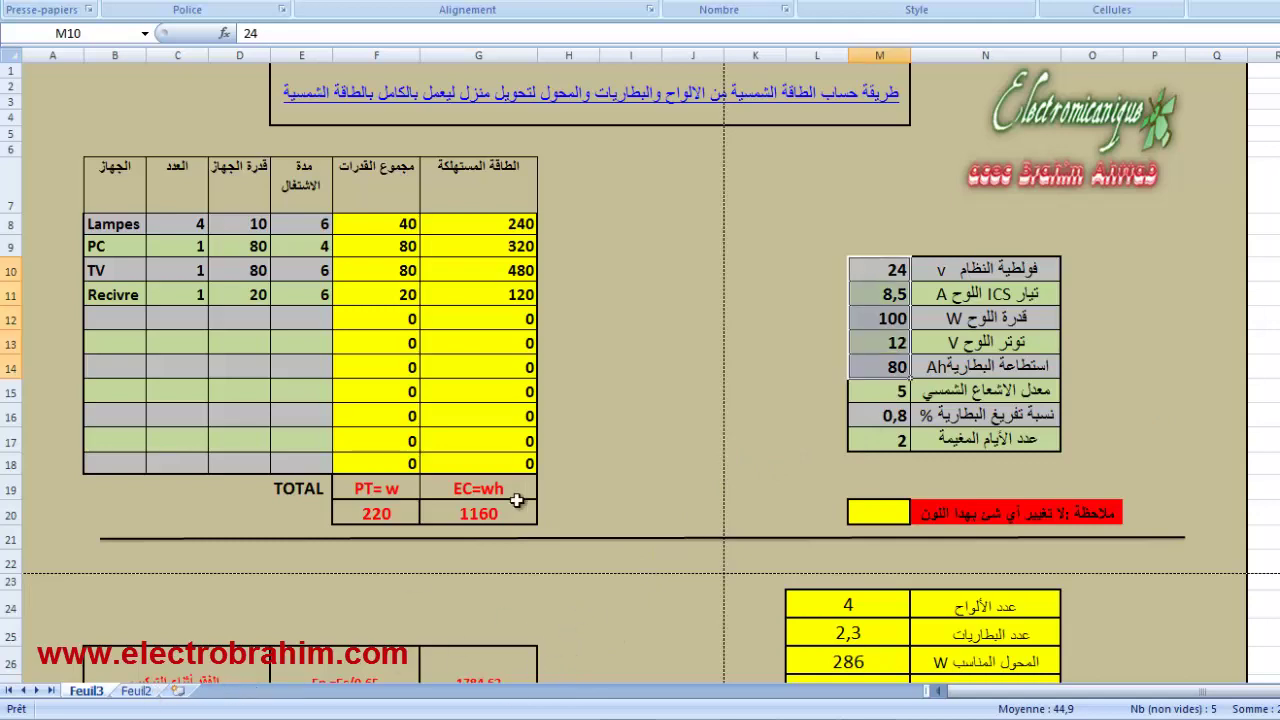
Examine the household devices listed in the consumption table, from Lampes to Recivre.
{"action": "left_click", "coordinate": [140, 692]}
{"action": "scroll", "coordinate": [705, 364], "scroll_direction": "up", "scroll_amount": 8}
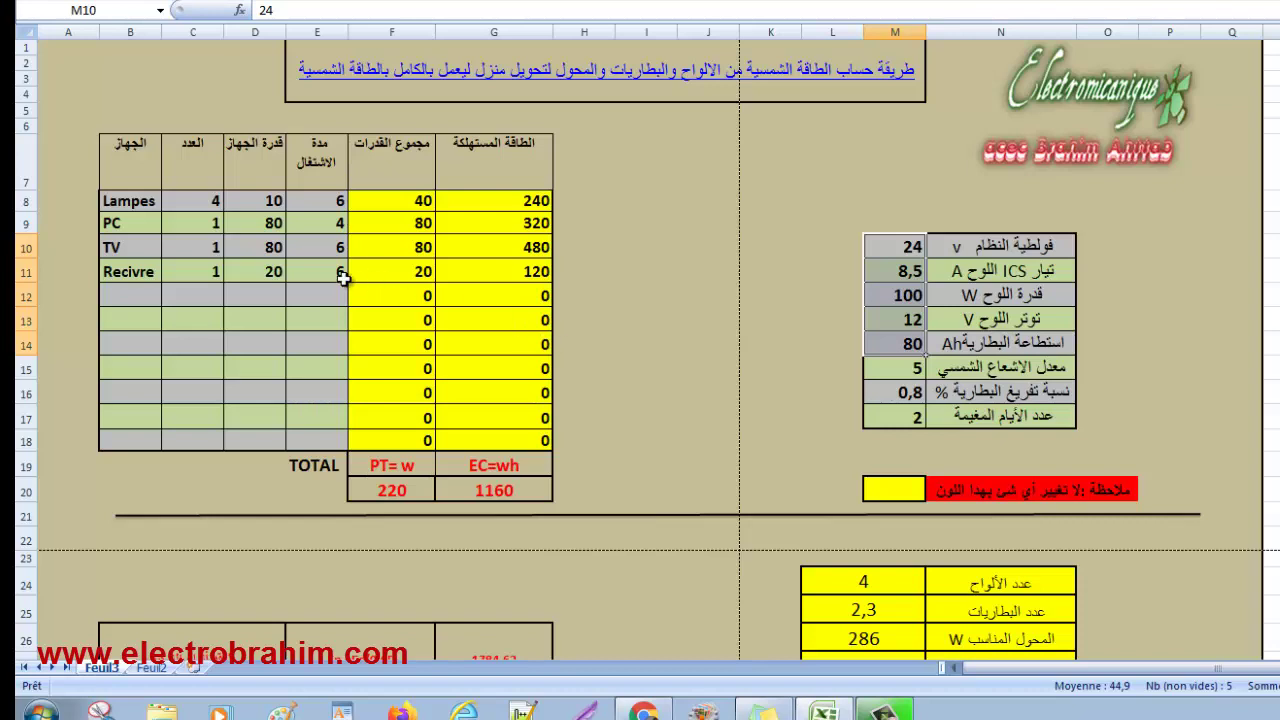
{"action": "left_click", "coordinate": [285, 276]}
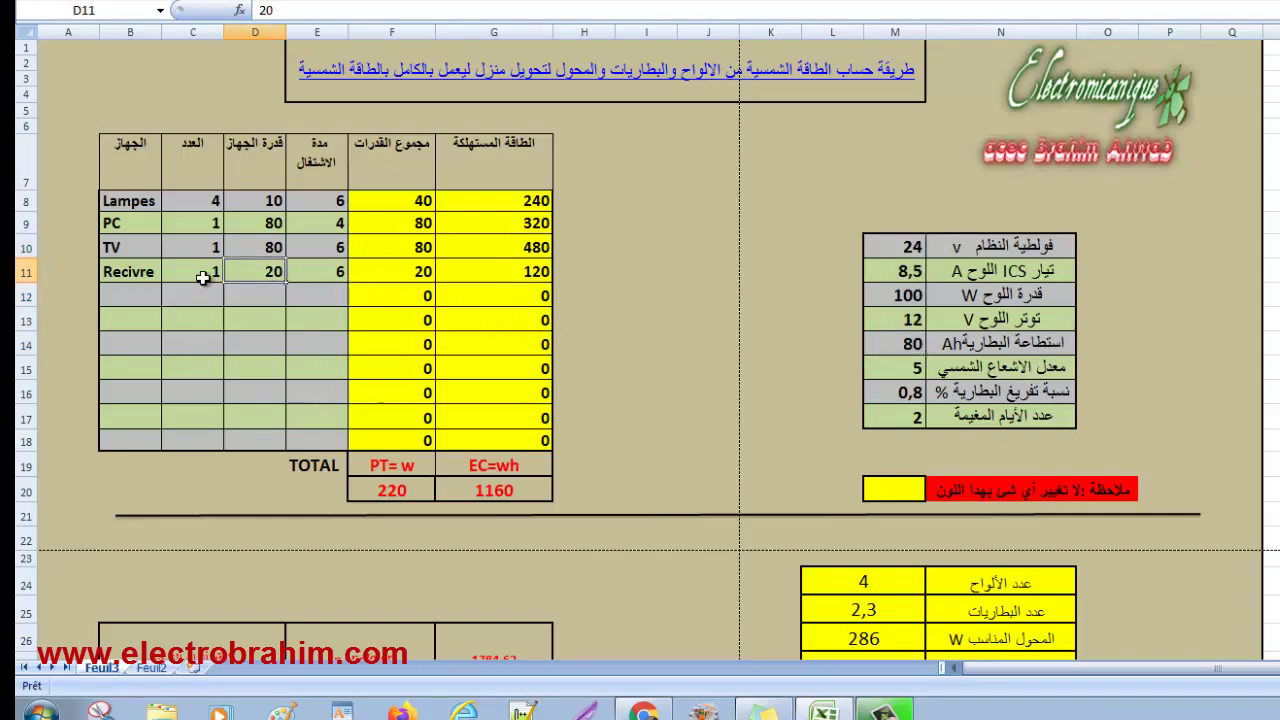
{"action": "left_click", "coordinate": [124, 204]}
{"action": "left_click", "coordinate": [201, 226]}
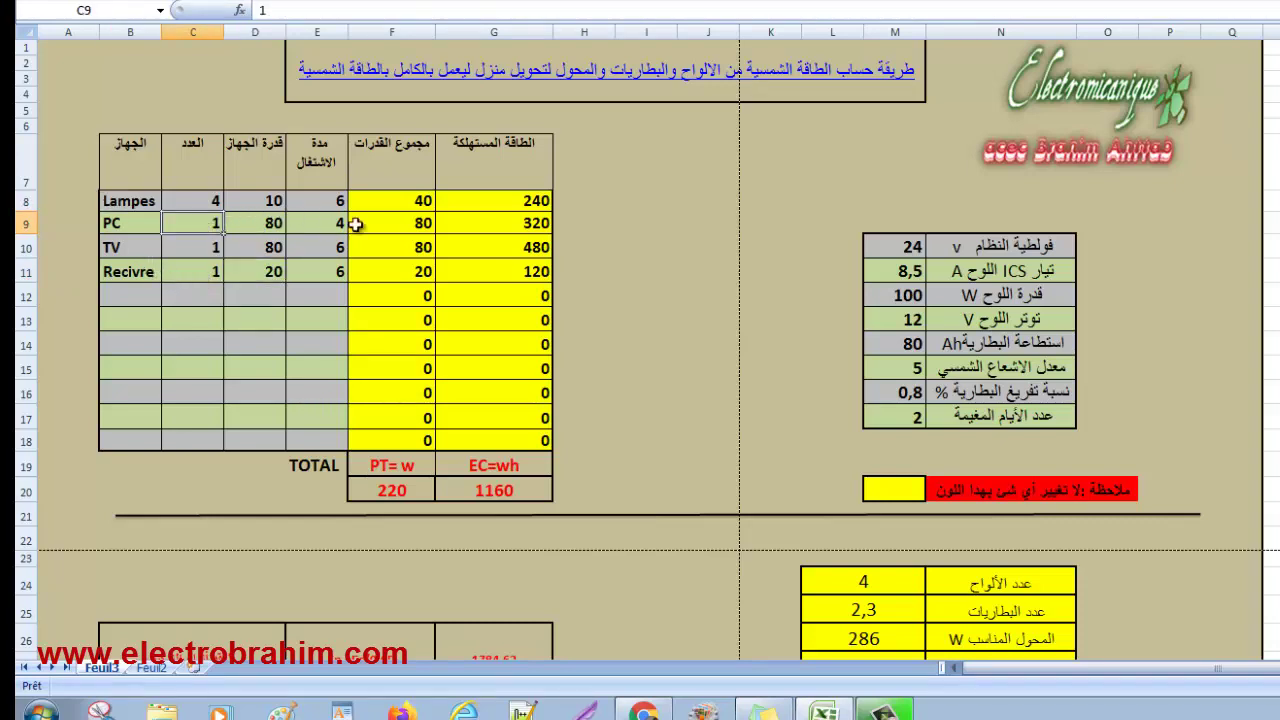
{"action": "left_click", "coordinate": [140, 204]}
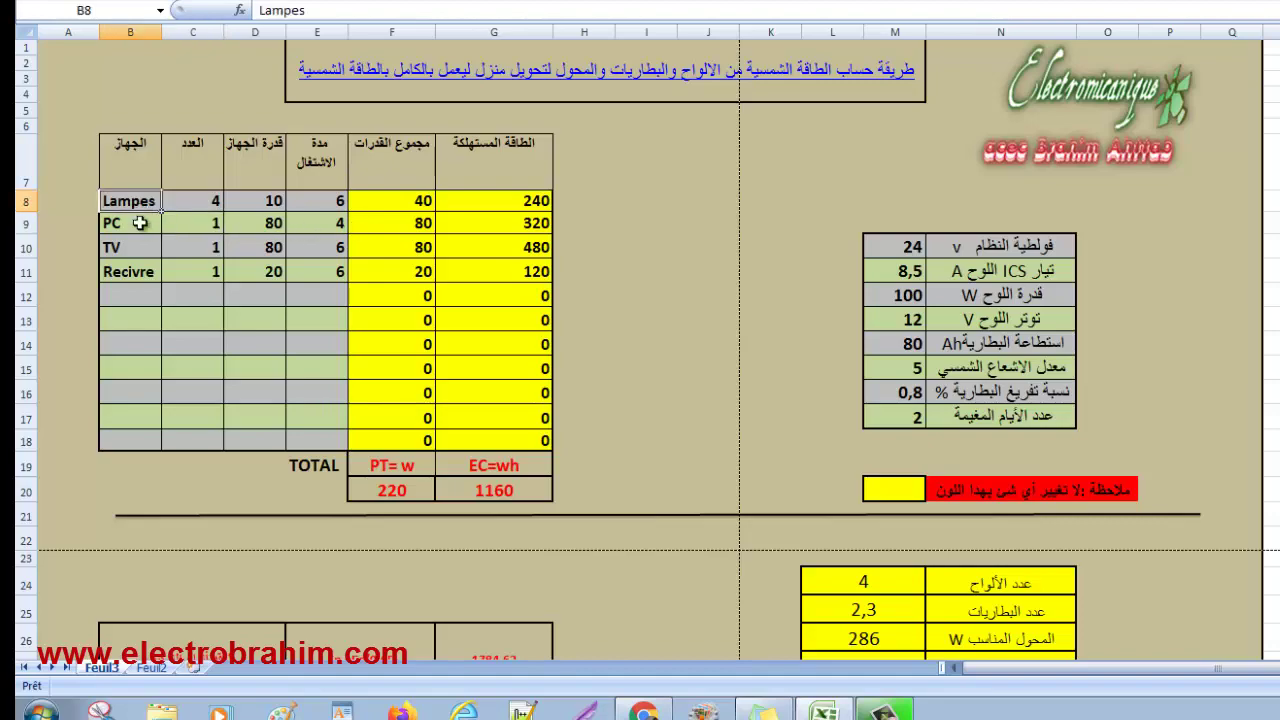
{"action": "left_click", "coordinate": [140, 226]}
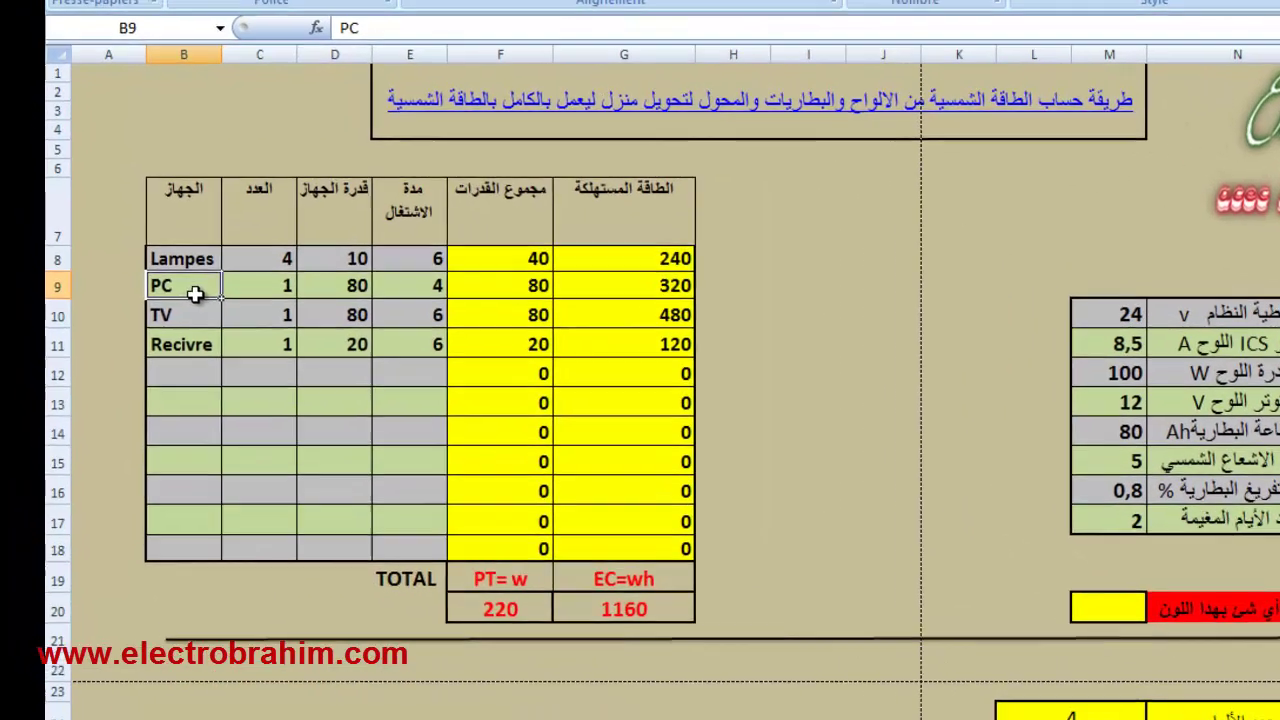
{"action": "left_click", "coordinate": [197, 312]}
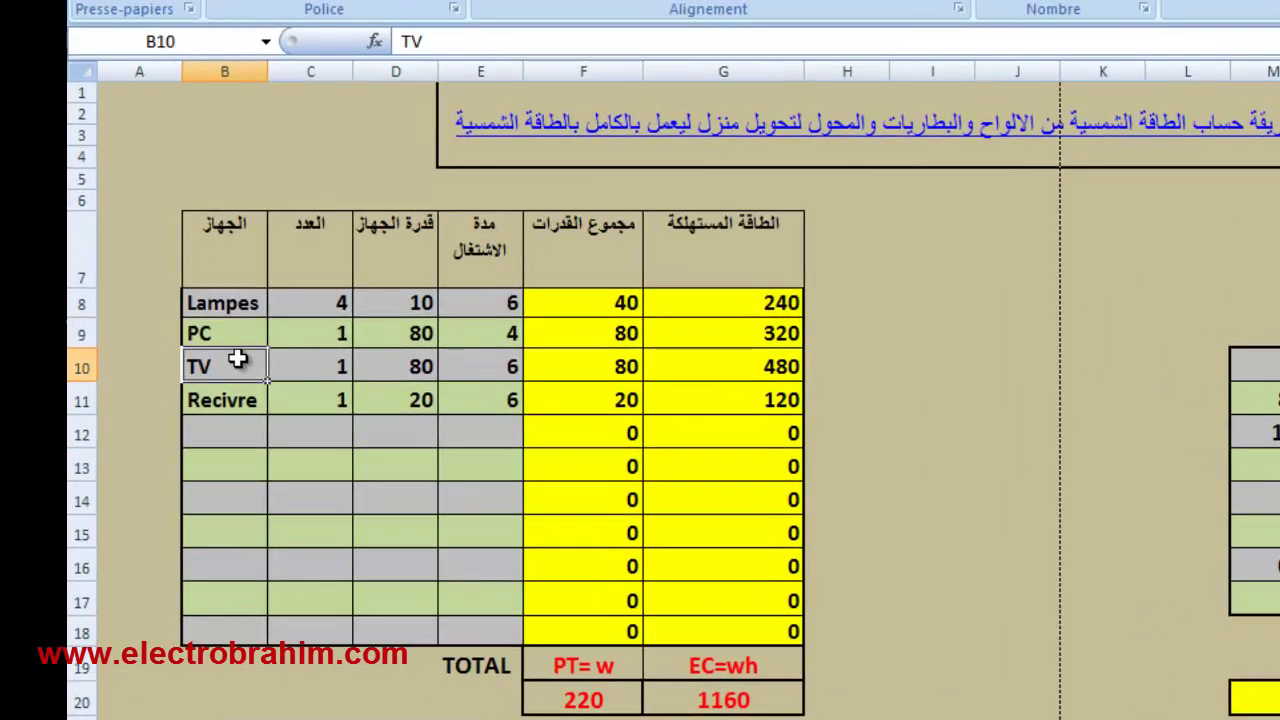
{"action": "left_click", "coordinate": [197, 345]}
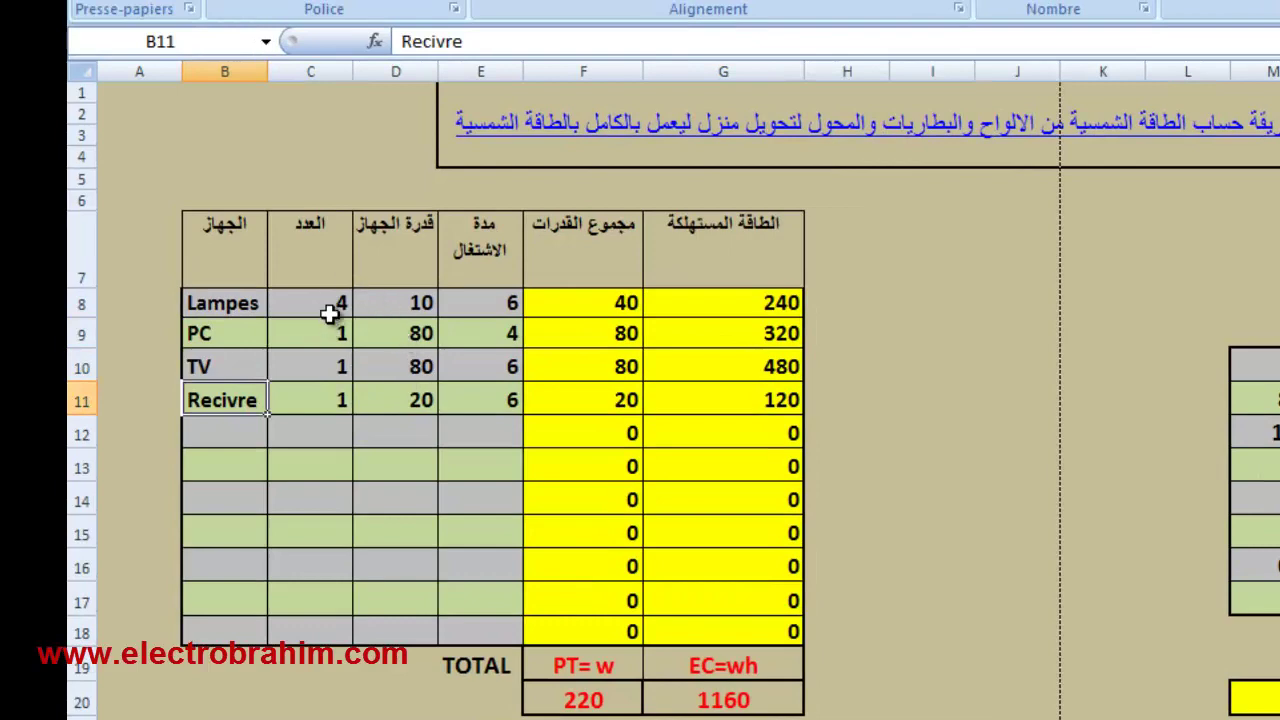
Examine the quantity, power, running time, total power and consumed energy cells for the Lampes and PC rows.
{"action": "left_click", "coordinate": [331, 313]}
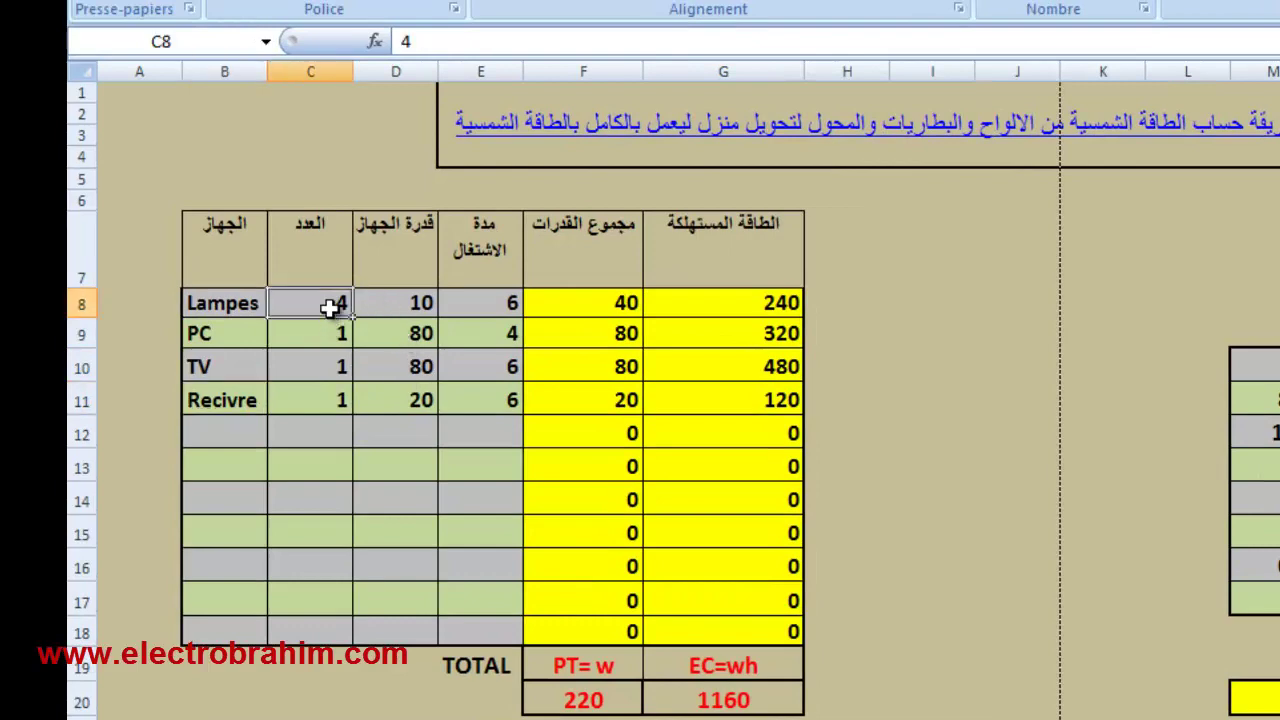
{"action": "left_click", "coordinate": [400, 310]}
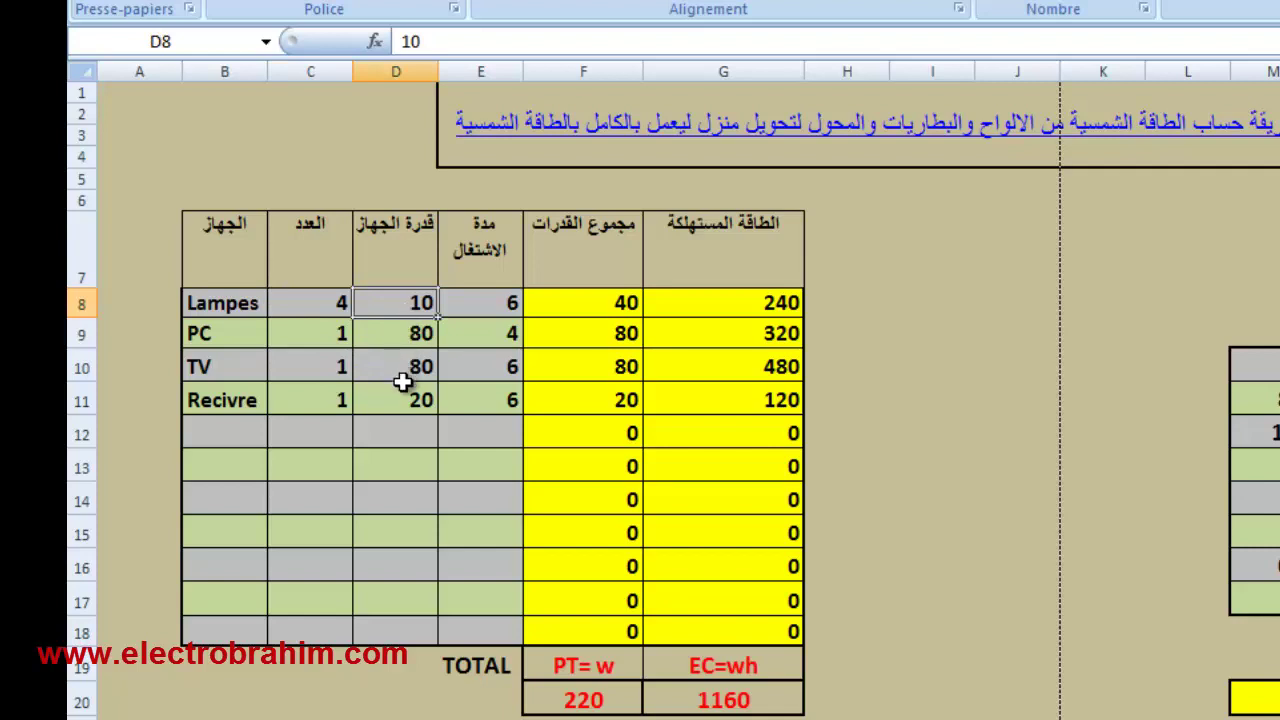
{"action": "left_click", "coordinate": [488, 330]}
{"action": "left_click", "coordinate": [486, 308]}
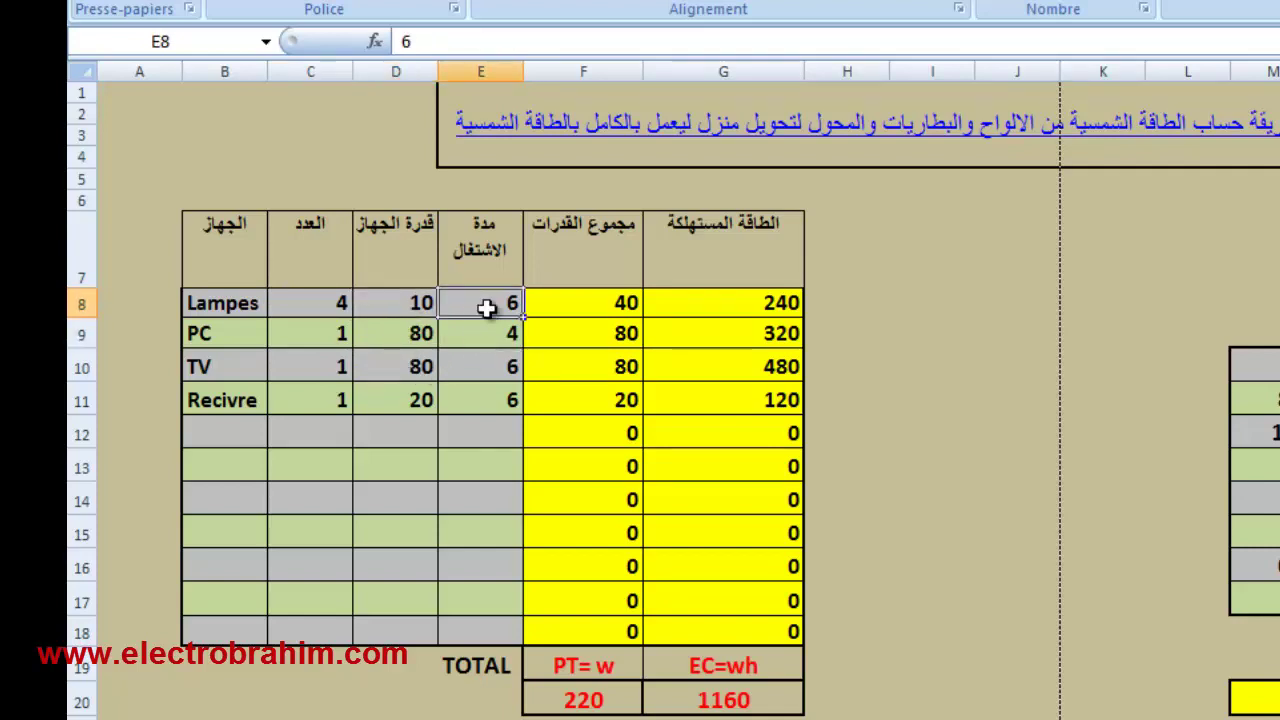
{"action": "left_click", "coordinate": [580, 303]}
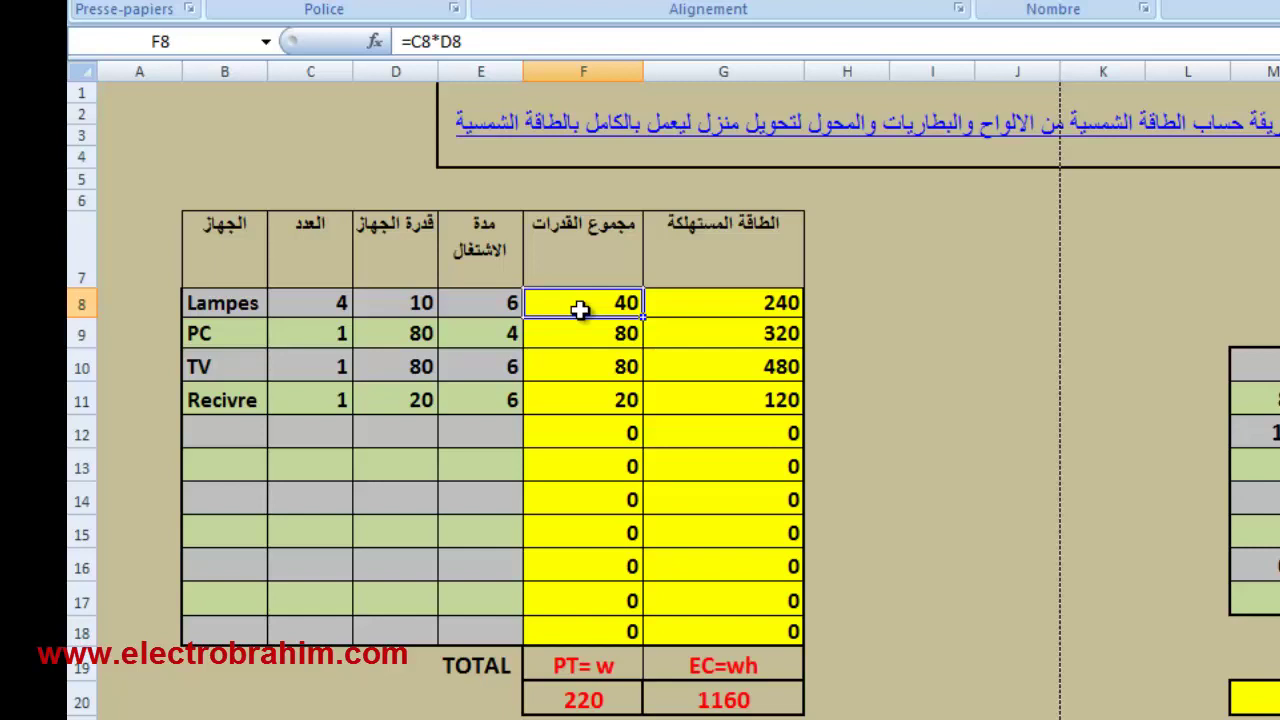
{"action": "left_click", "coordinate": [697, 323]}
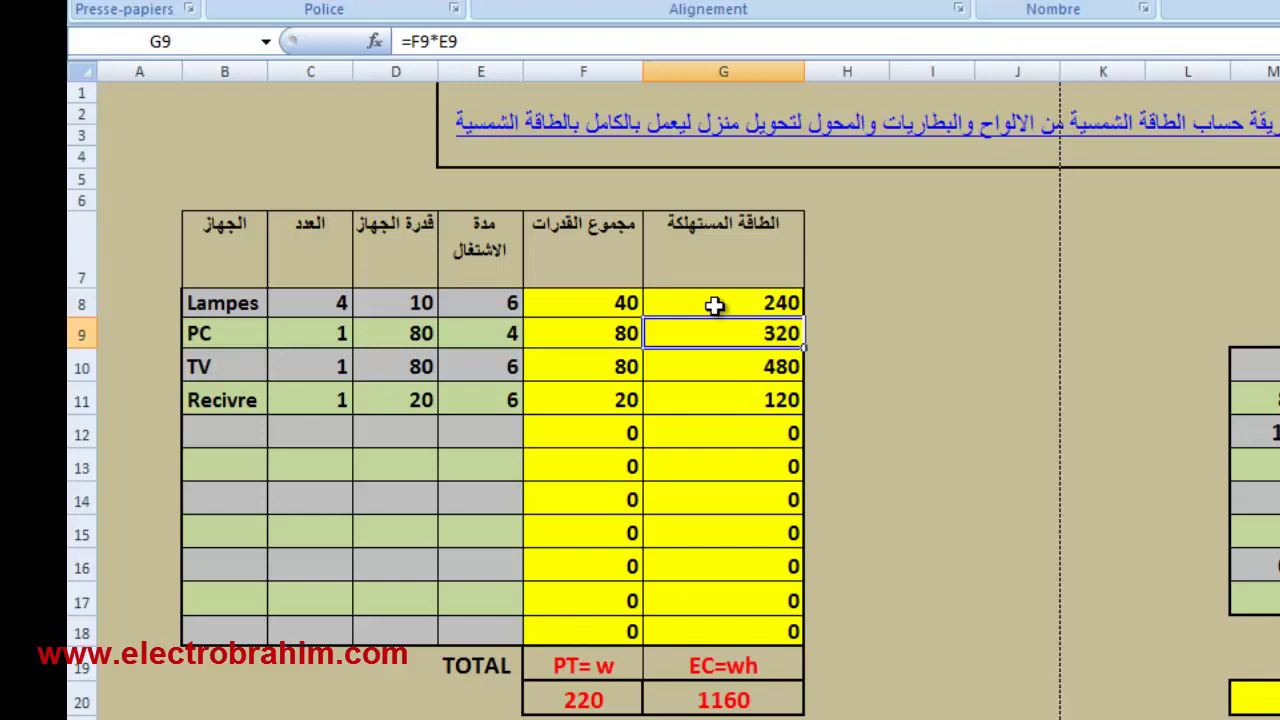
{"action": "left_click", "coordinate": [266, 335]}
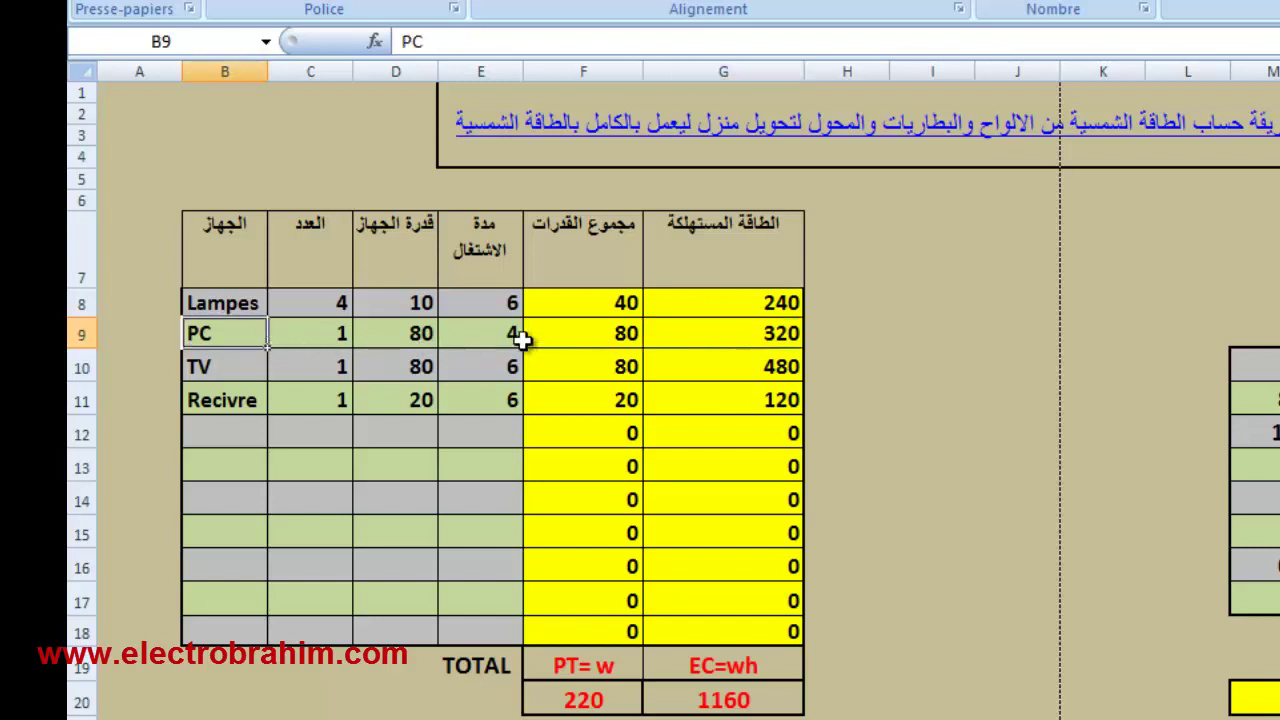
{"action": "left_click", "coordinate": [432, 342]}
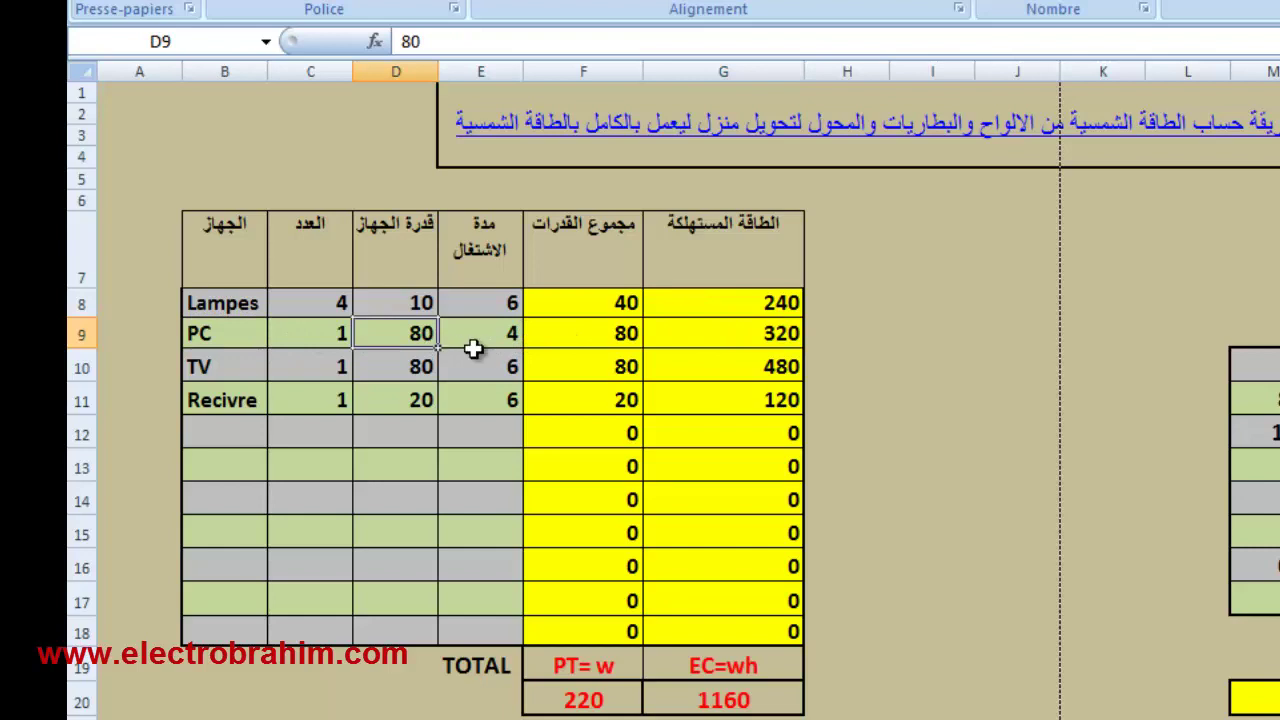
{"action": "left_click", "coordinate": [512, 342]}
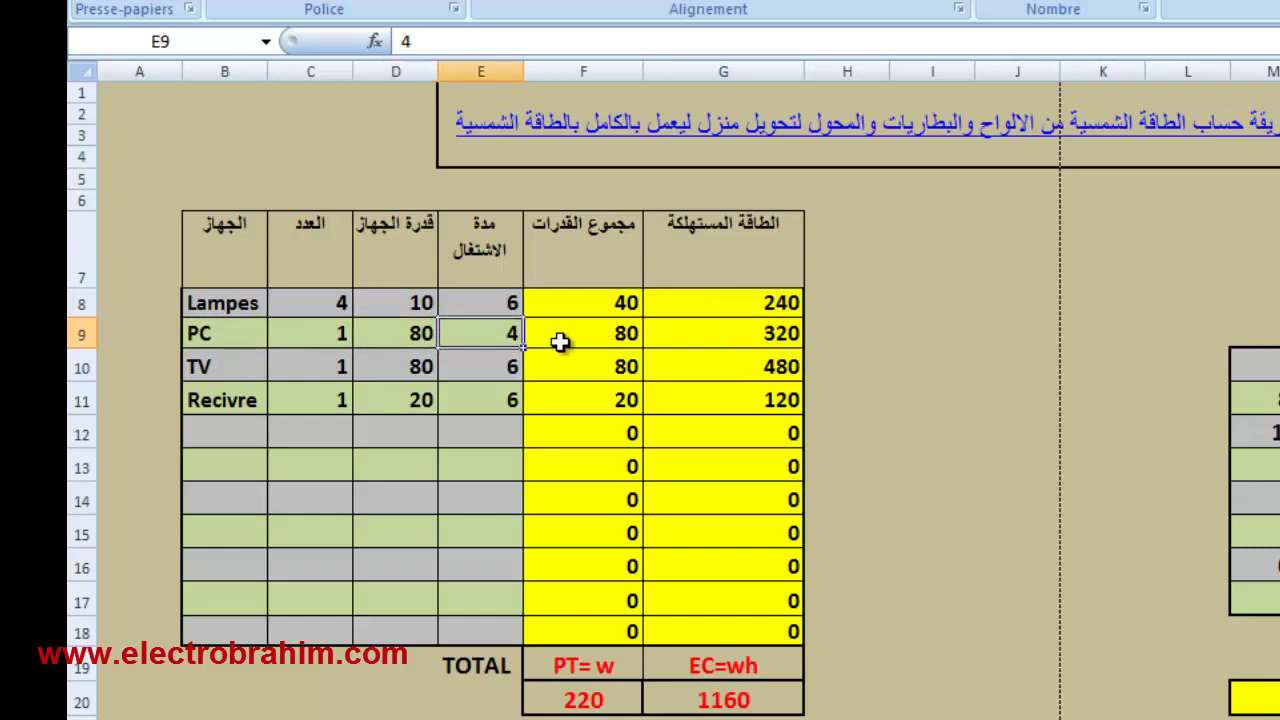
{"action": "left_click", "coordinate": [562, 342]}
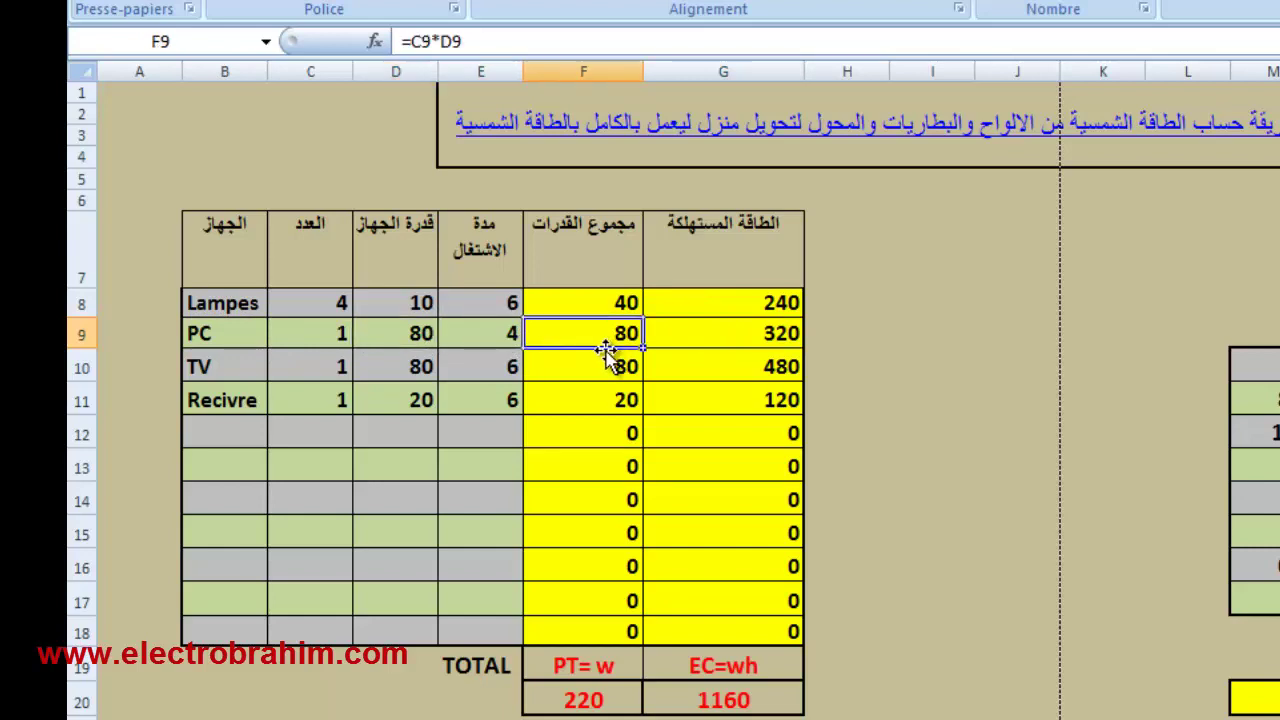
{"action": "left_click", "coordinate": [726, 340]}
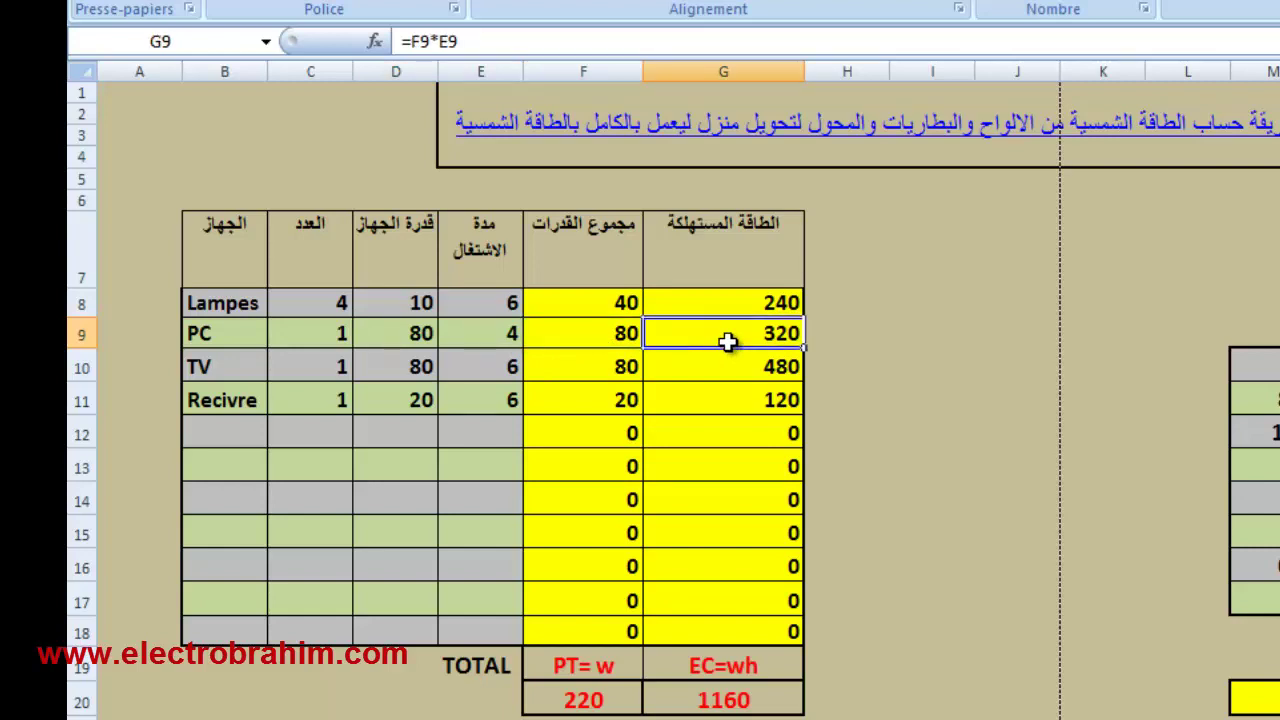
Enter Phone as a new device in cell B12, below Recivre.
{"action": "left_click", "coordinate": [221, 436]}
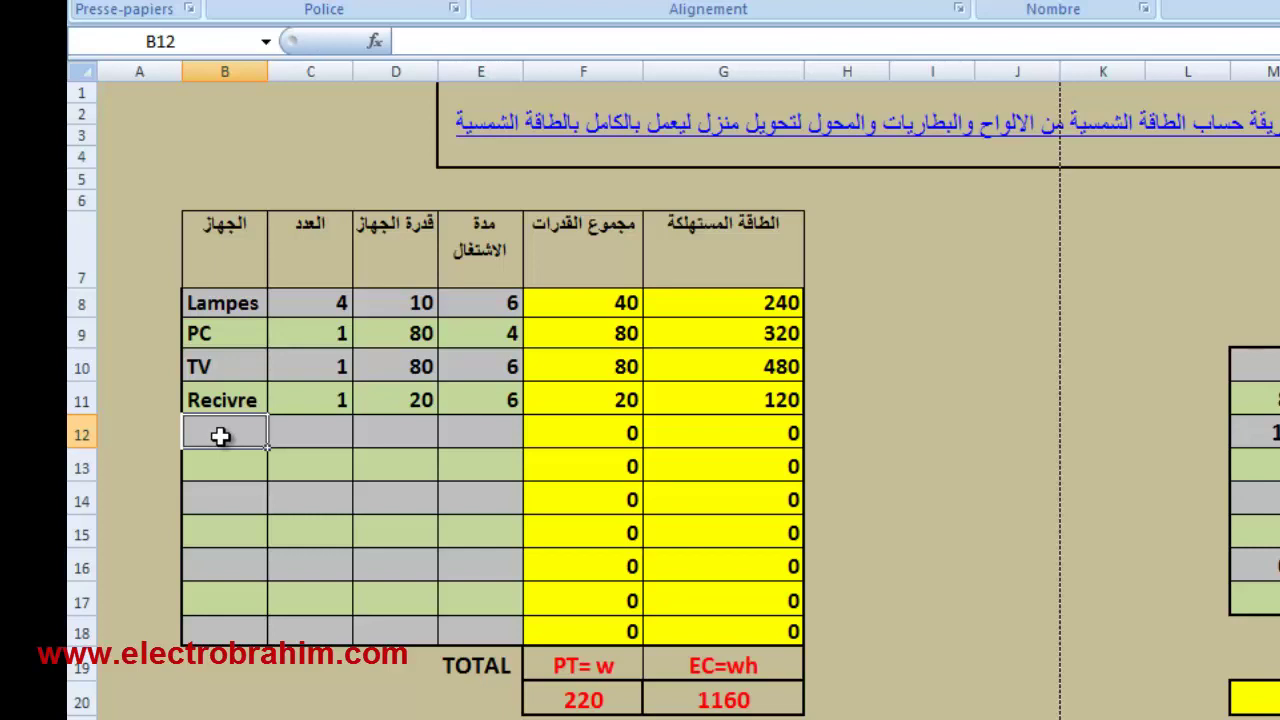
{"action": "type", "text": "P"}
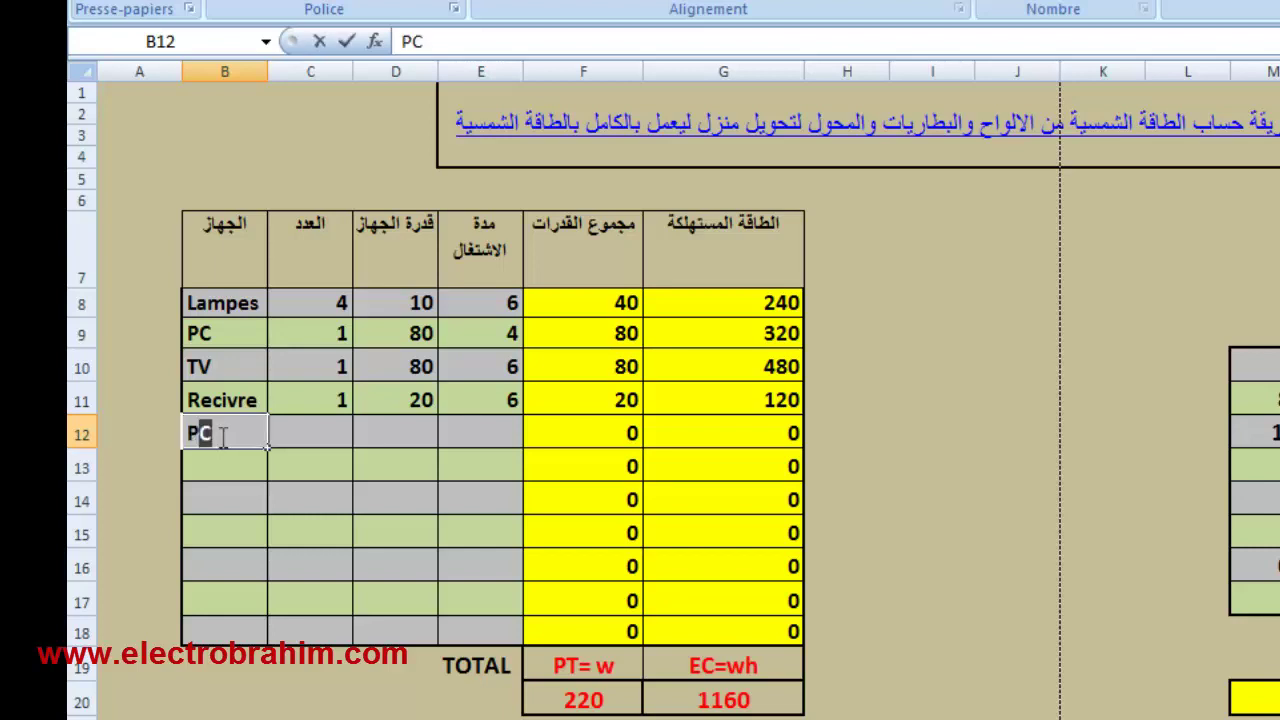
{"action": "type", "text": "honne"}
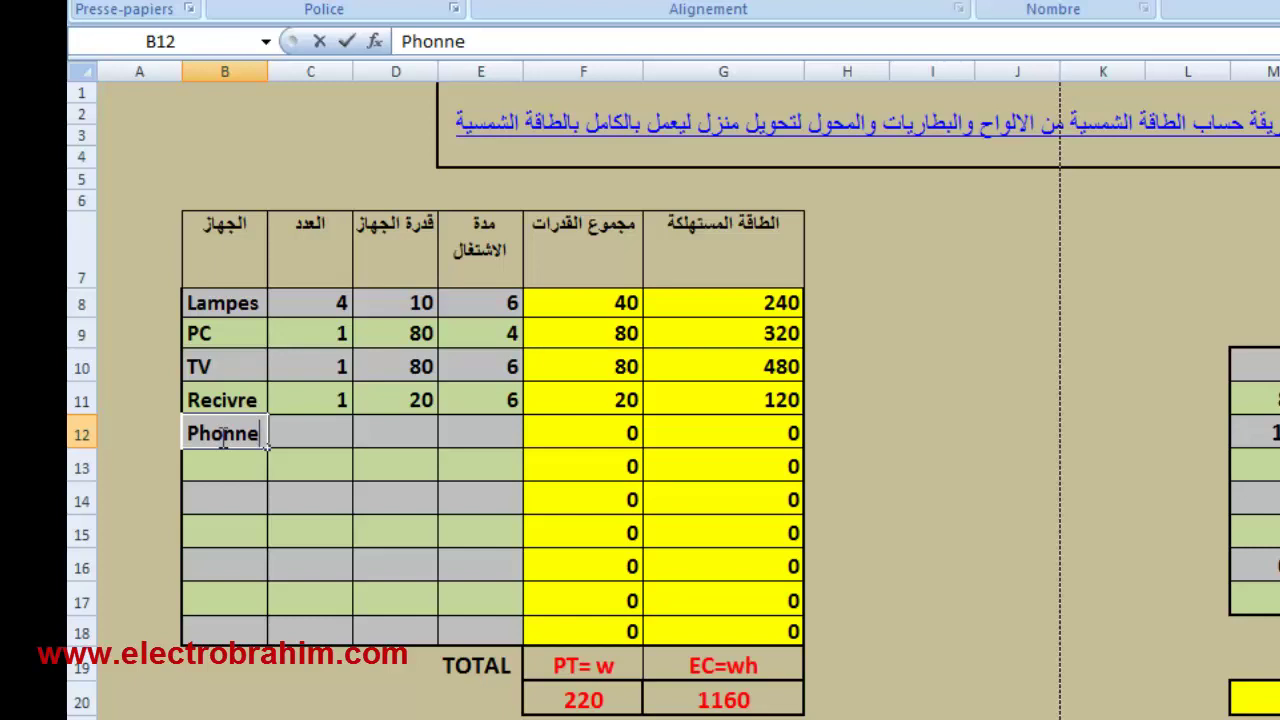
{"action": "key", "text": "BackSpace"}
{"action": "key", "text": "BackSpace"}
{"action": "type", "text": "e"}
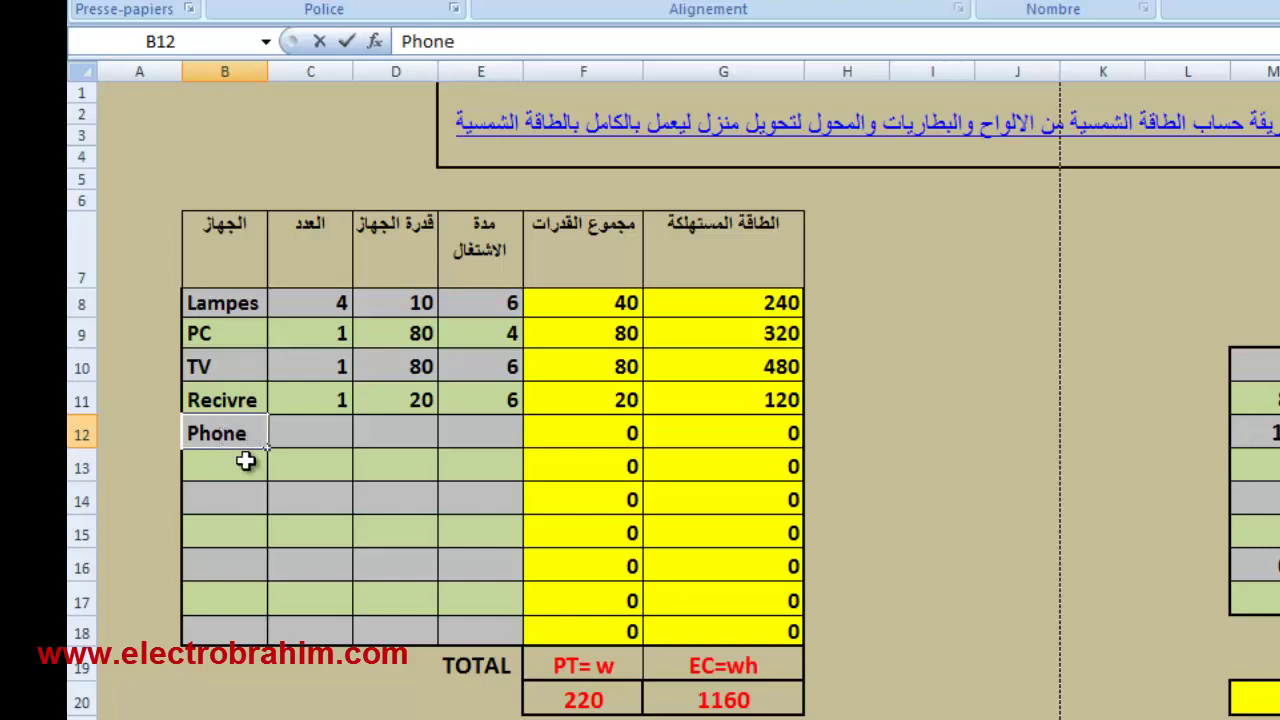
Fill in the Phone row with quantity 2, device power 10 and running time 4.
{"action": "left_click", "coordinate": [335, 443]}
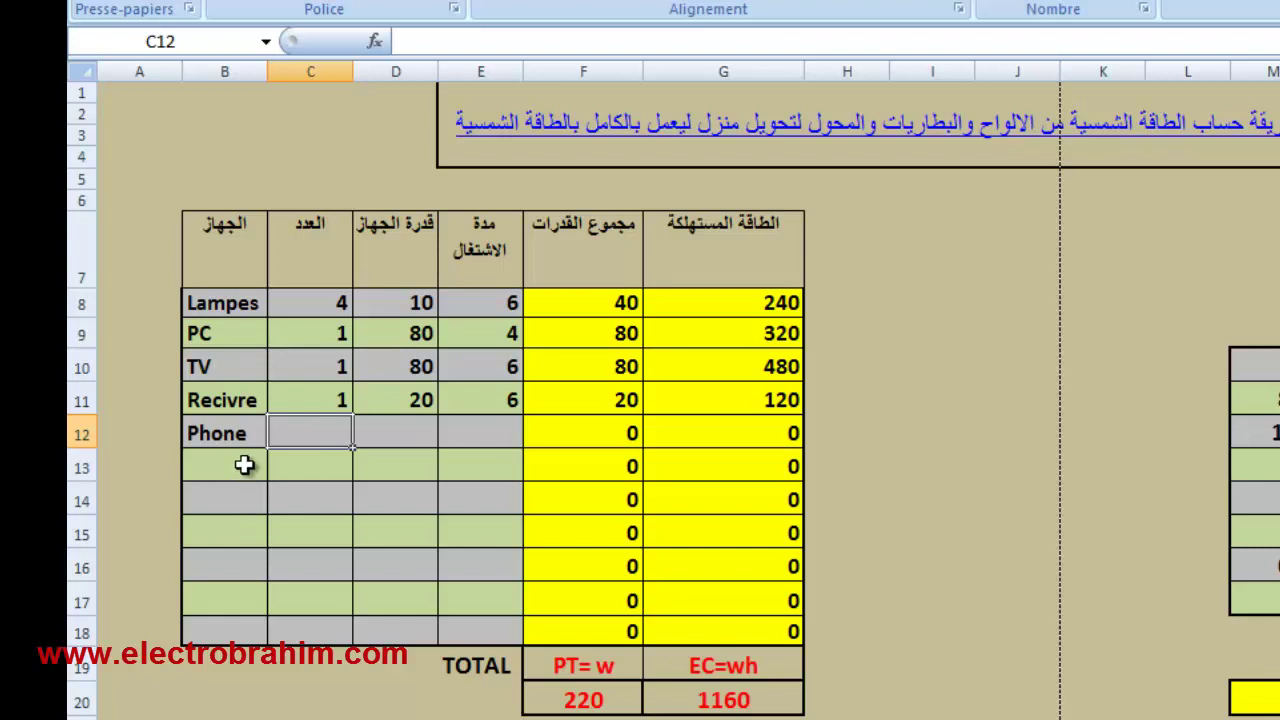
{"action": "type", "text": "2"}
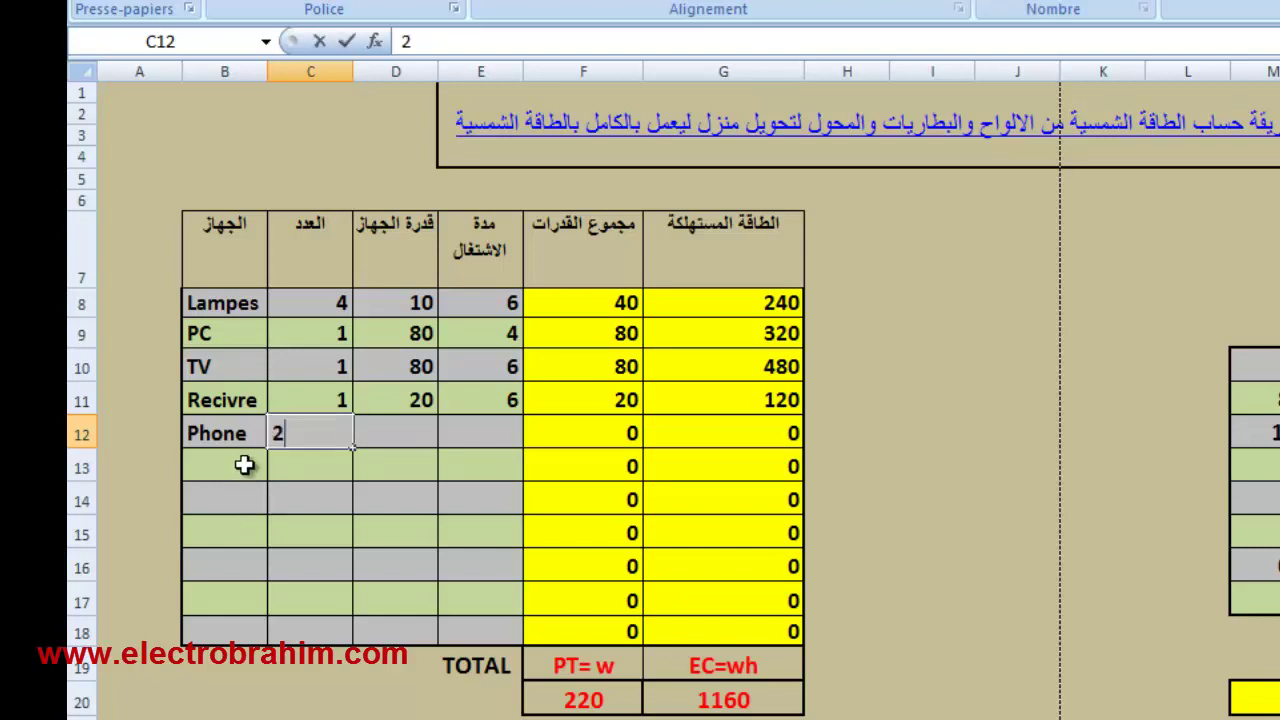
{"action": "left_click", "coordinate": [417, 427]}
{"action": "type", "text": "10"}
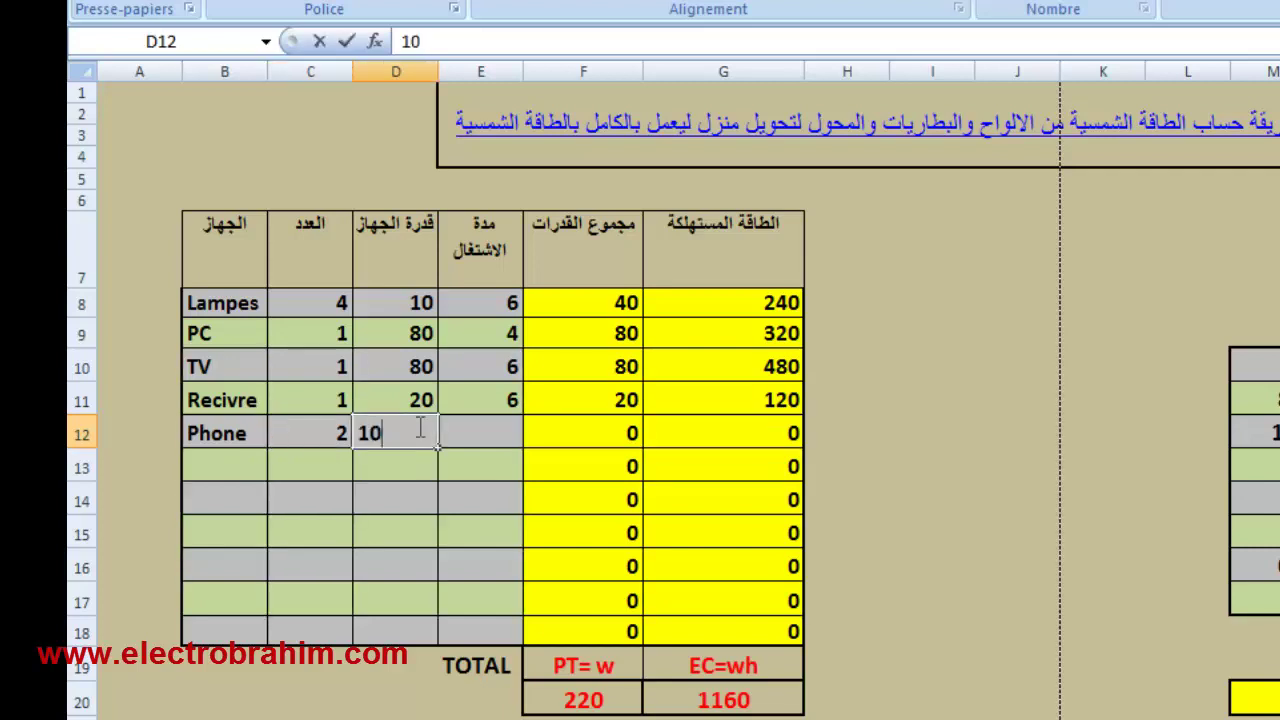
{"action": "left_click", "coordinate": [496, 441]}
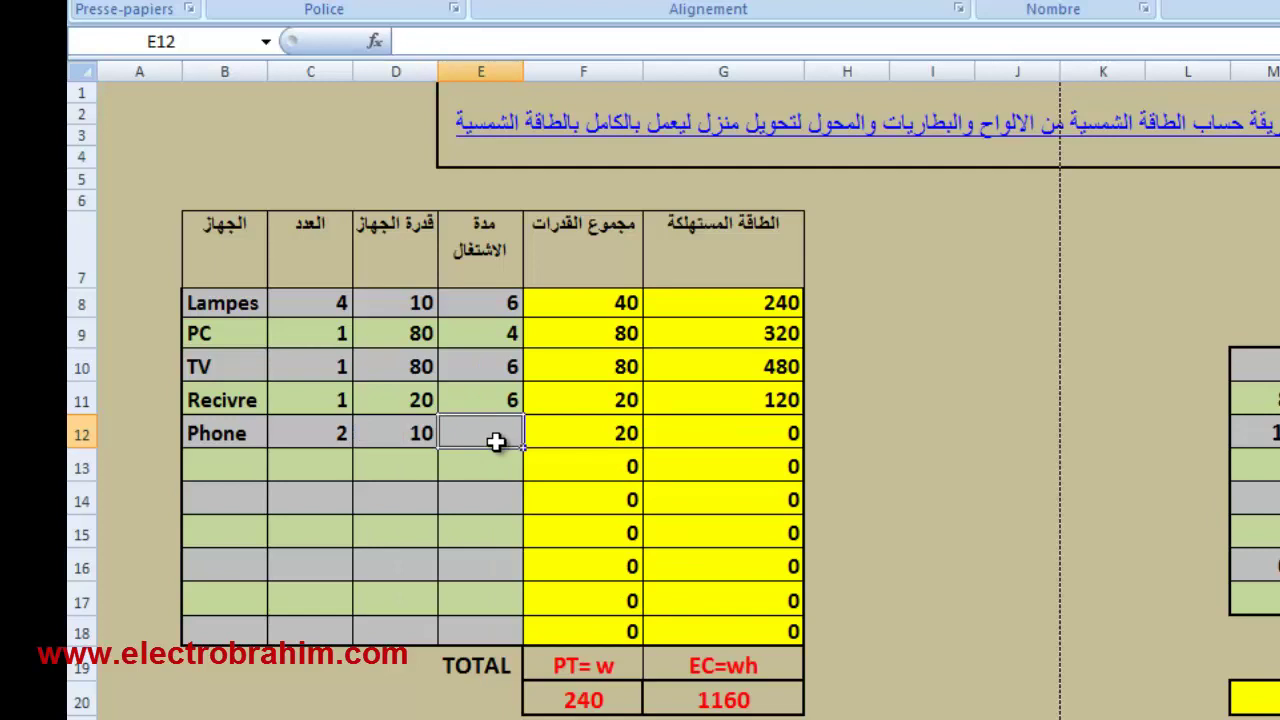
{"action": "type", "text": "4"}
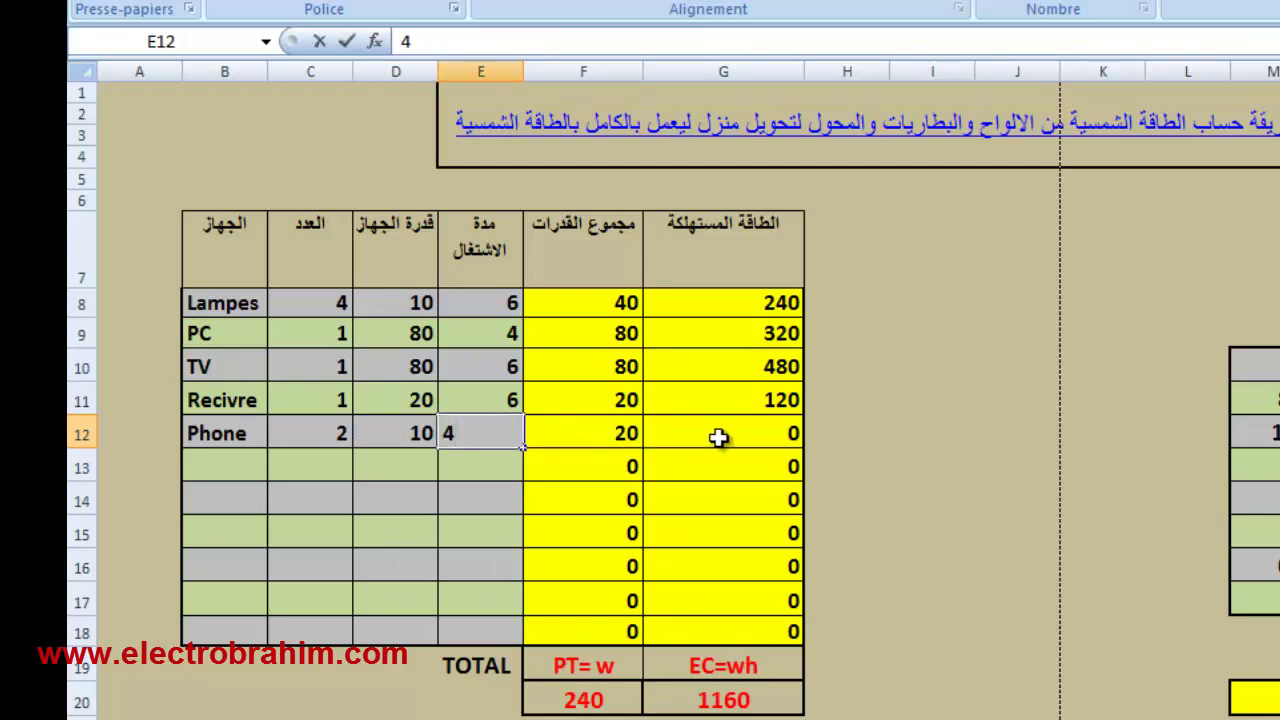
{"action": "left_click", "coordinate": [228, 462]}
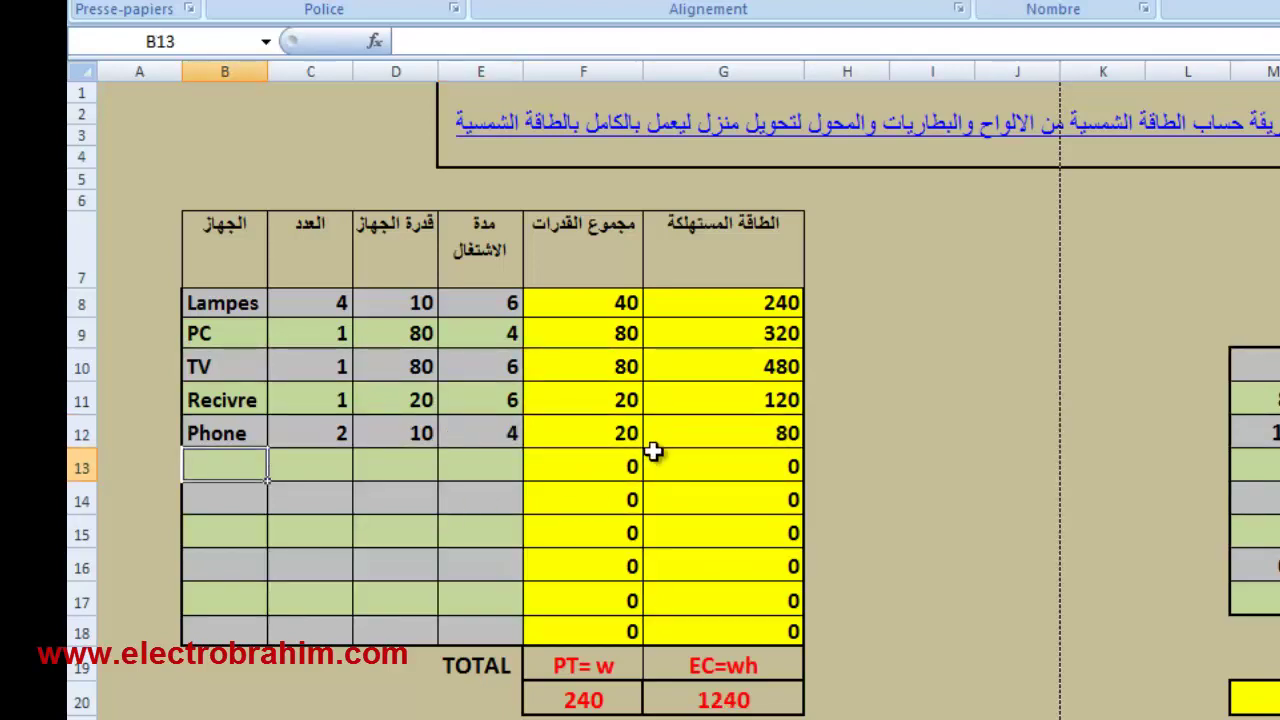
Inspect the formulas for total power and consumed energy in the Phone row.
{"action": "left_click", "coordinate": [615, 440]}
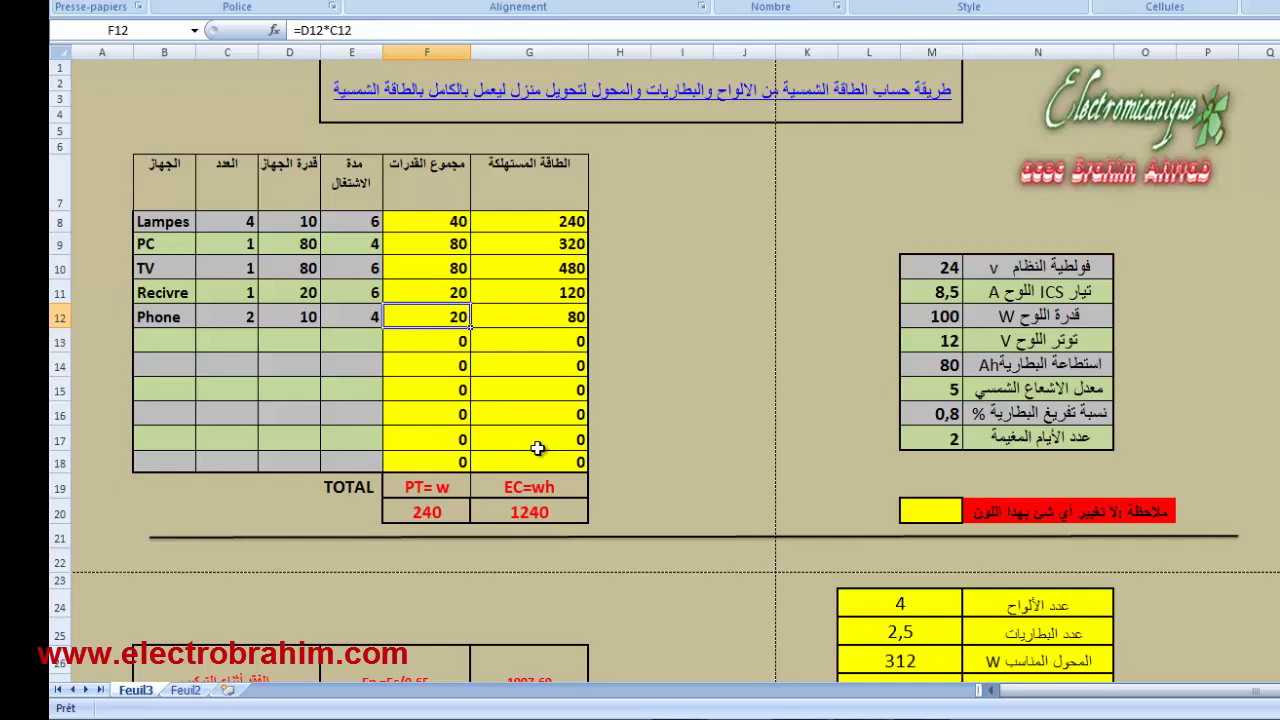
{"action": "scroll", "coordinate": [537, 448], "scroll_direction": "down", "scroll_amount": 1}
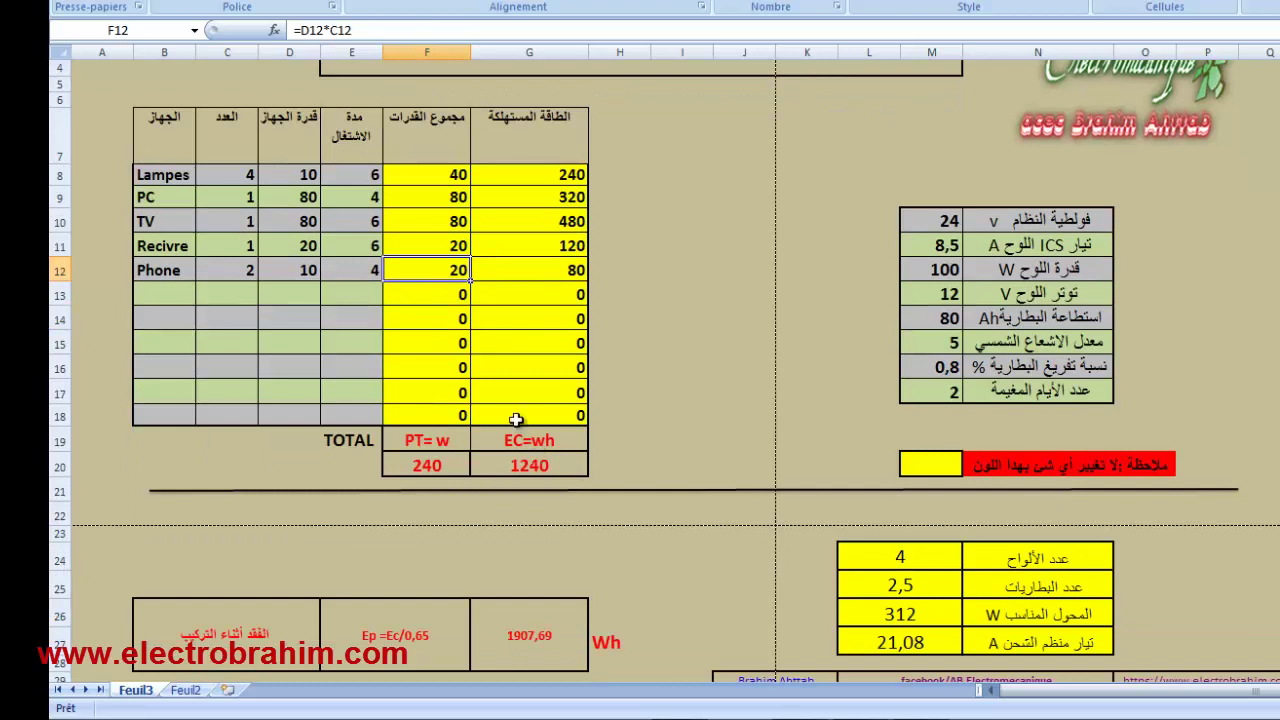
{"action": "left_click", "coordinate": [507, 270]}
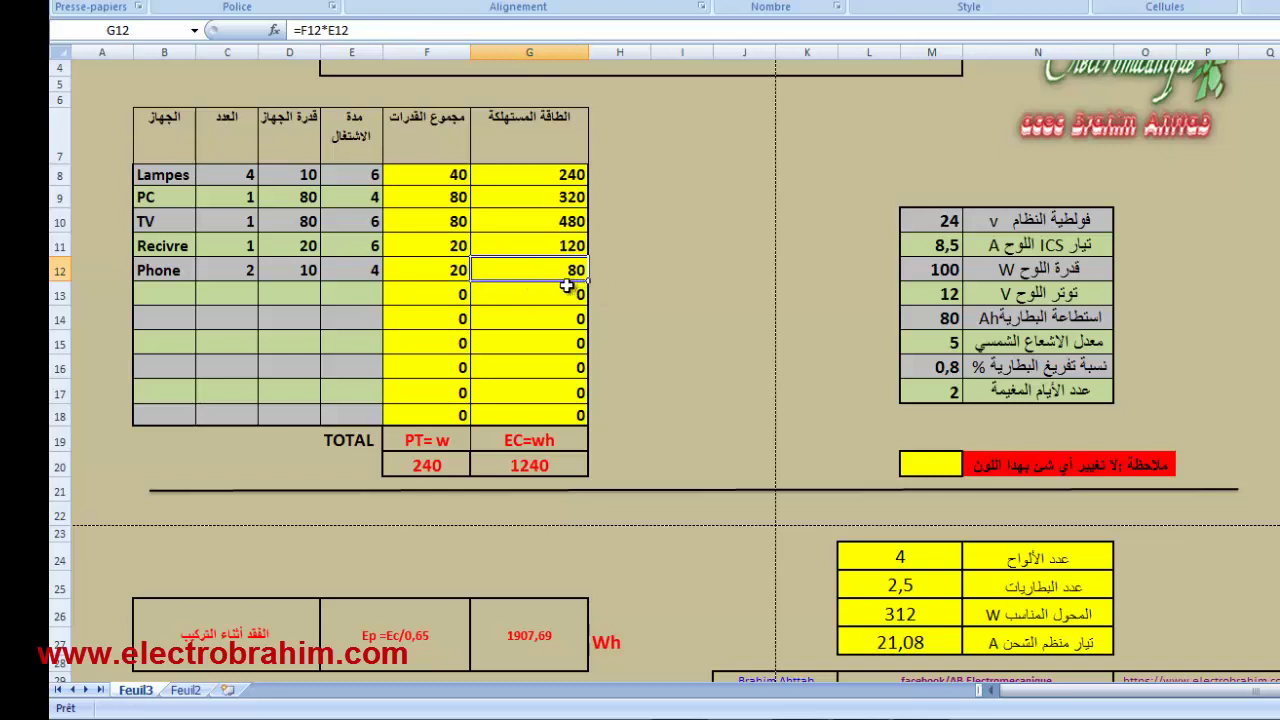
Clear the Phone row's running time and device power, and re-enter 10 as the device power in D12.
{"action": "left_click", "coordinate": [455, 276]}
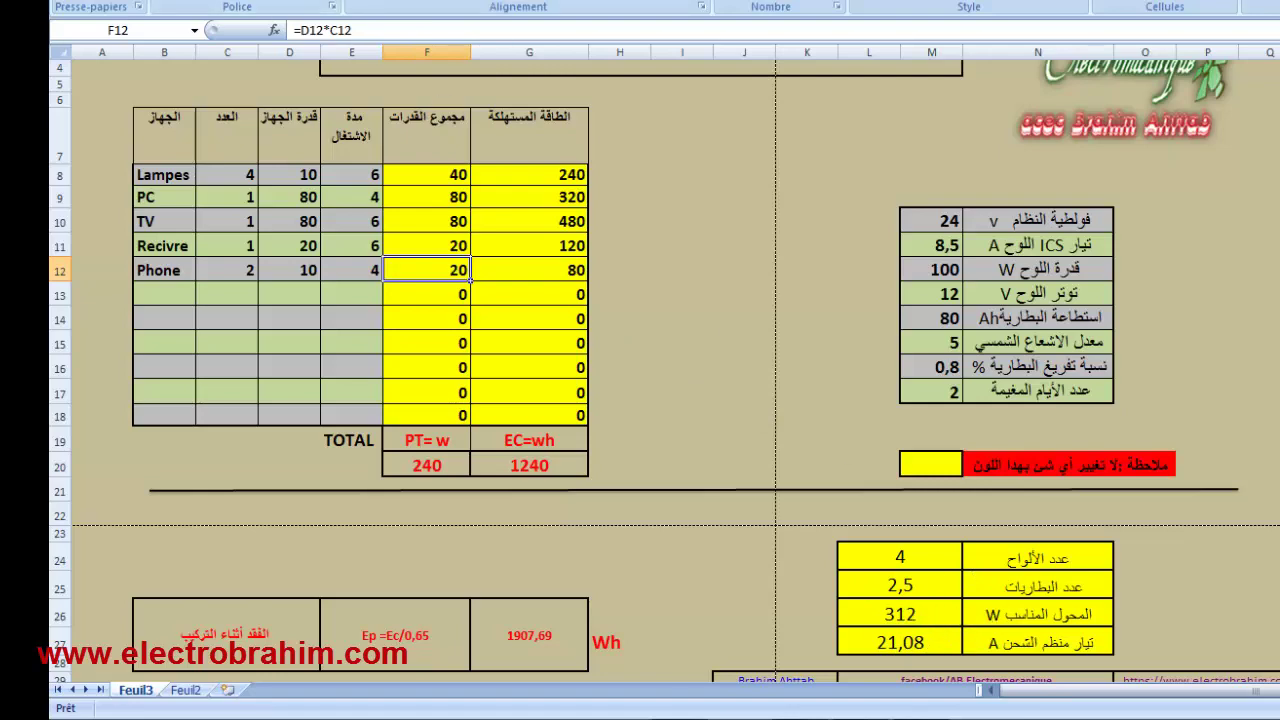
{"action": "key", "text": "Left"}
{"action": "key", "text": "Delete"}
{"action": "key", "text": "Left"}
{"action": "key", "text": "Delete"}
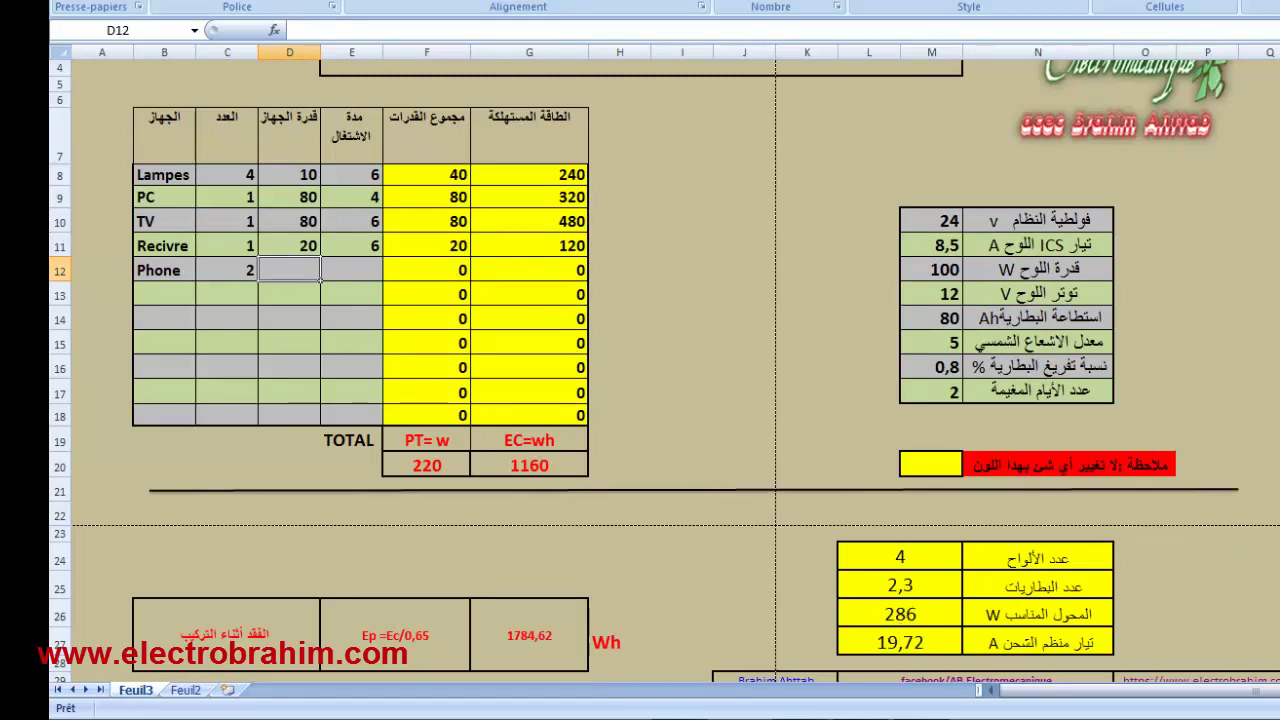
{"action": "type", "text": "10"}
{"action": "key", "text": "ctrl+Return"}
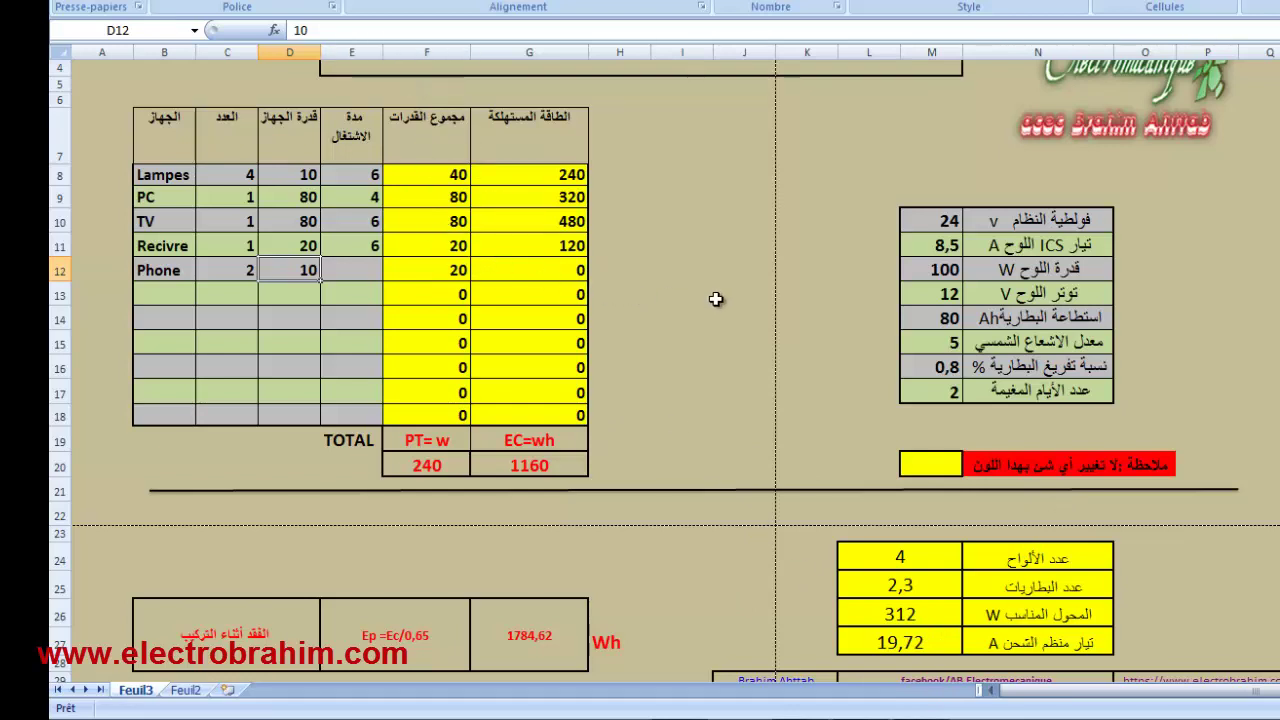
Examine the solar system parameters in M10:M17, starting with the system voltage.
{"action": "left_click", "coordinate": [944, 221]}
{"action": "left_click_drag", "start_coordinate": [944, 221], "coordinate": [935, 398]}
{"action": "left_click", "coordinate": [778, 197]}
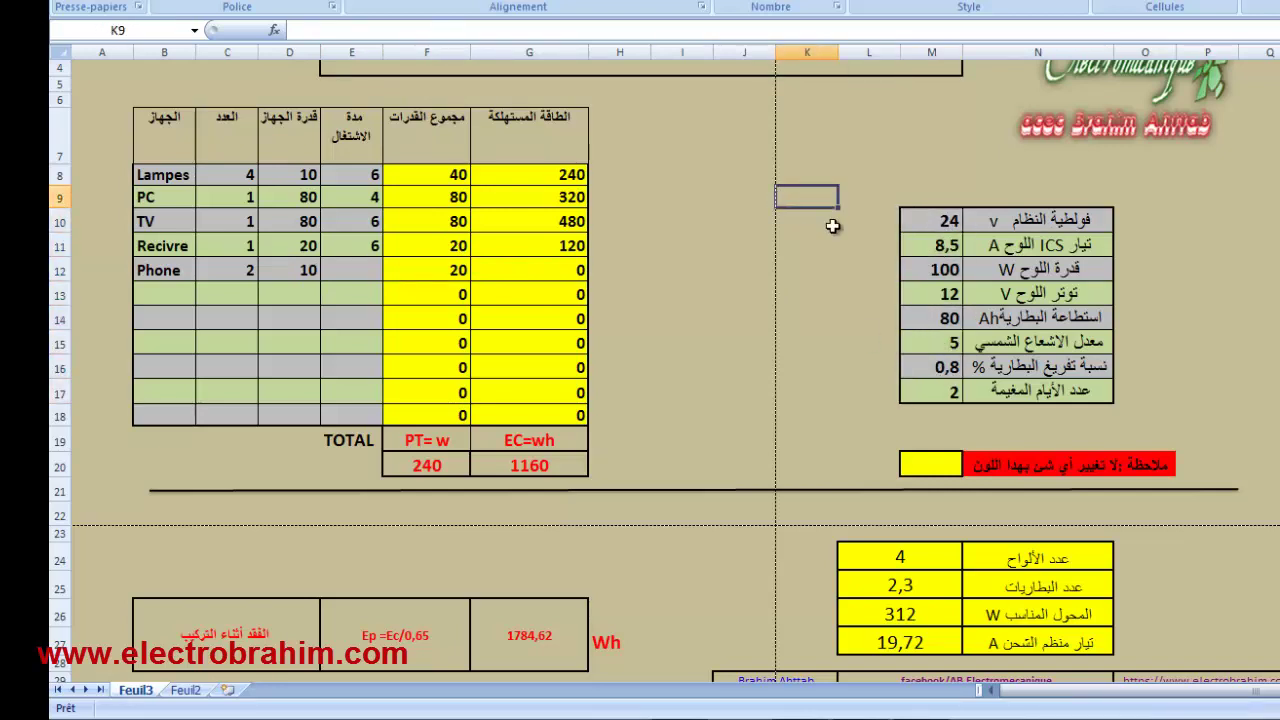
{"action": "left_click", "coordinate": [972, 226]}
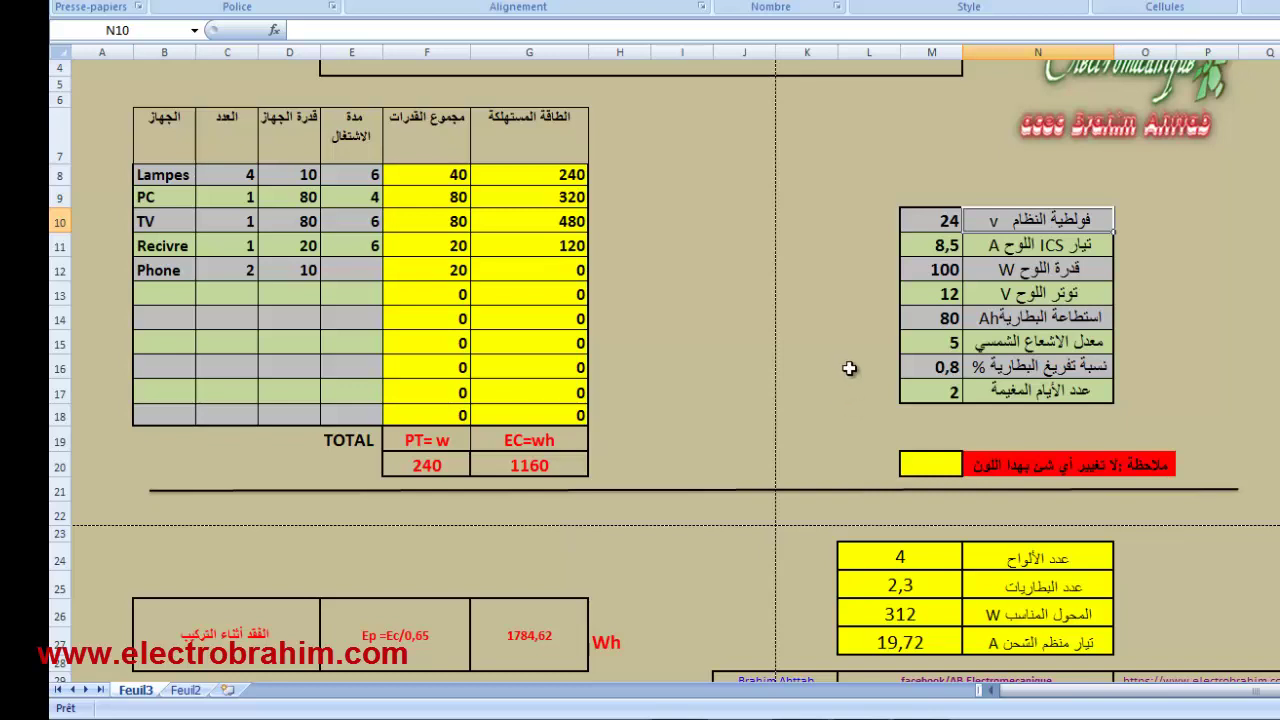
Review the system voltage, the panel's ICS current, power and voltage, and the battery capacity in M10:M14.
{"action": "left_click_drag", "start_coordinate": [846, 366], "coordinate": [803, 289]}
{"action": "left_click", "coordinate": [930, 221]}
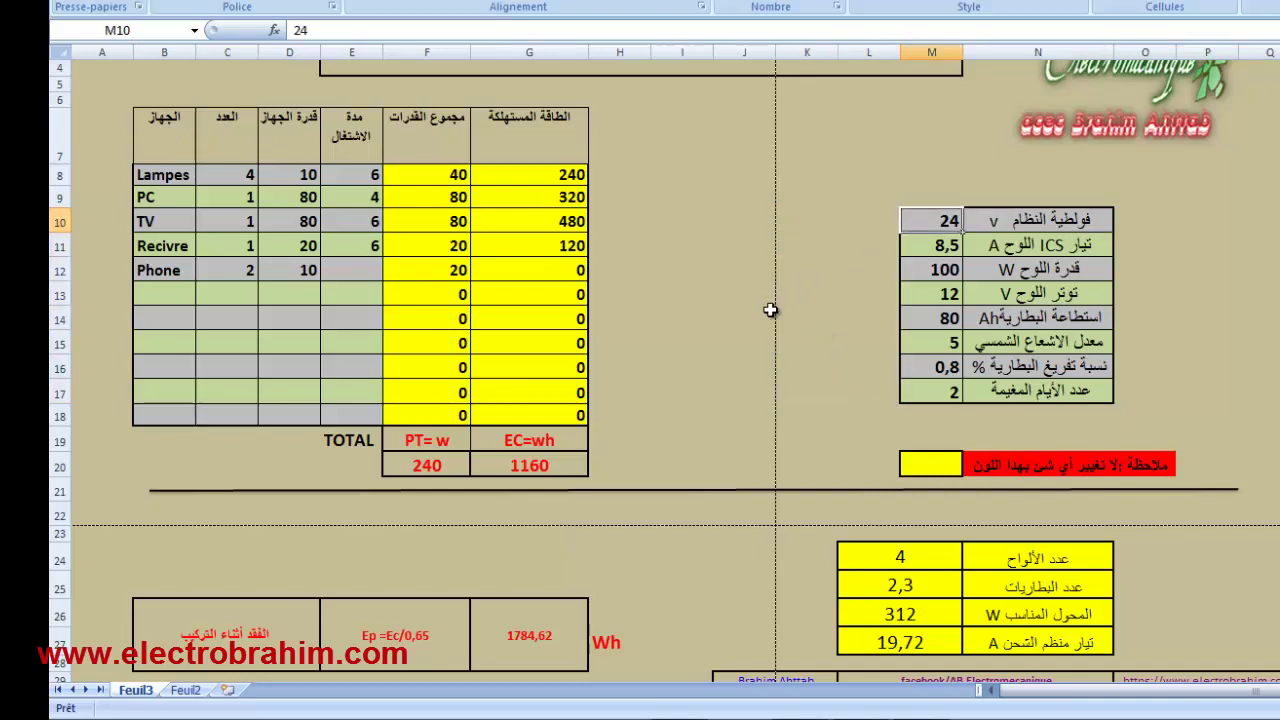
{"action": "scroll", "coordinate": [775, 300], "scroll_direction": "up", "scroll_amount": 1}
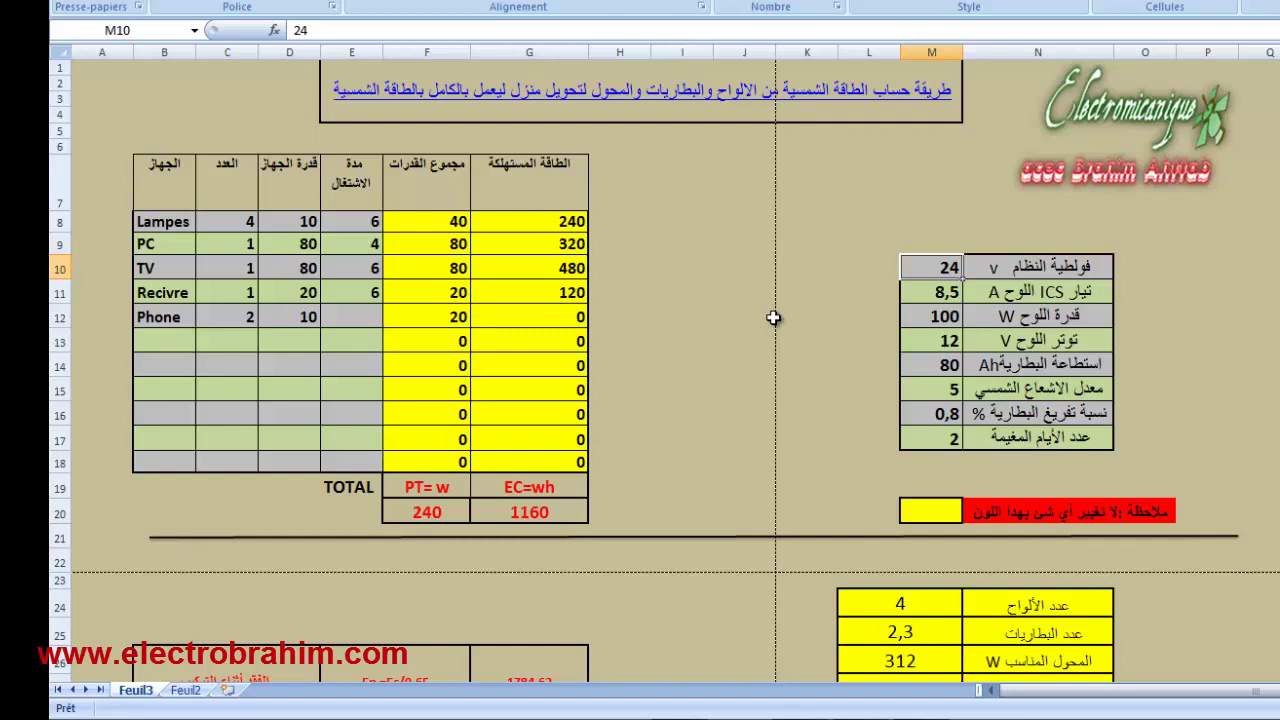
{"action": "left_click", "coordinate": [995, 295]}
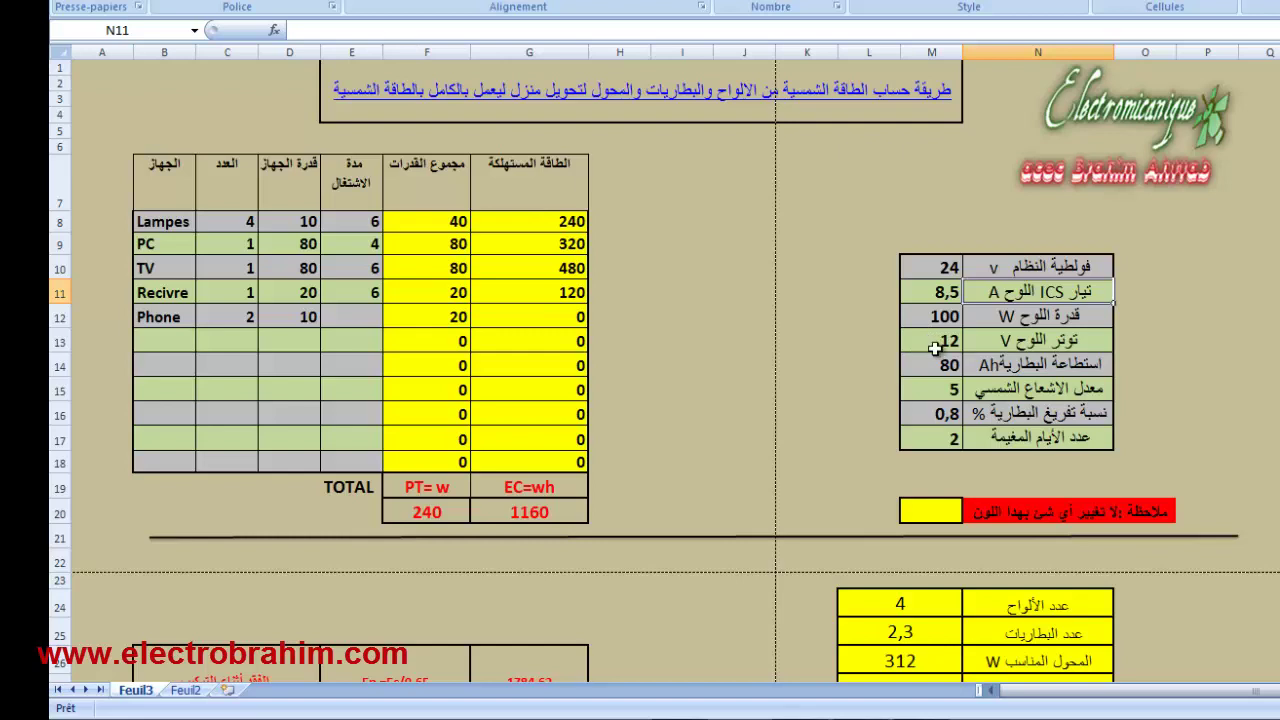
{"action": "left_click", "coordinate": [944, 320]}
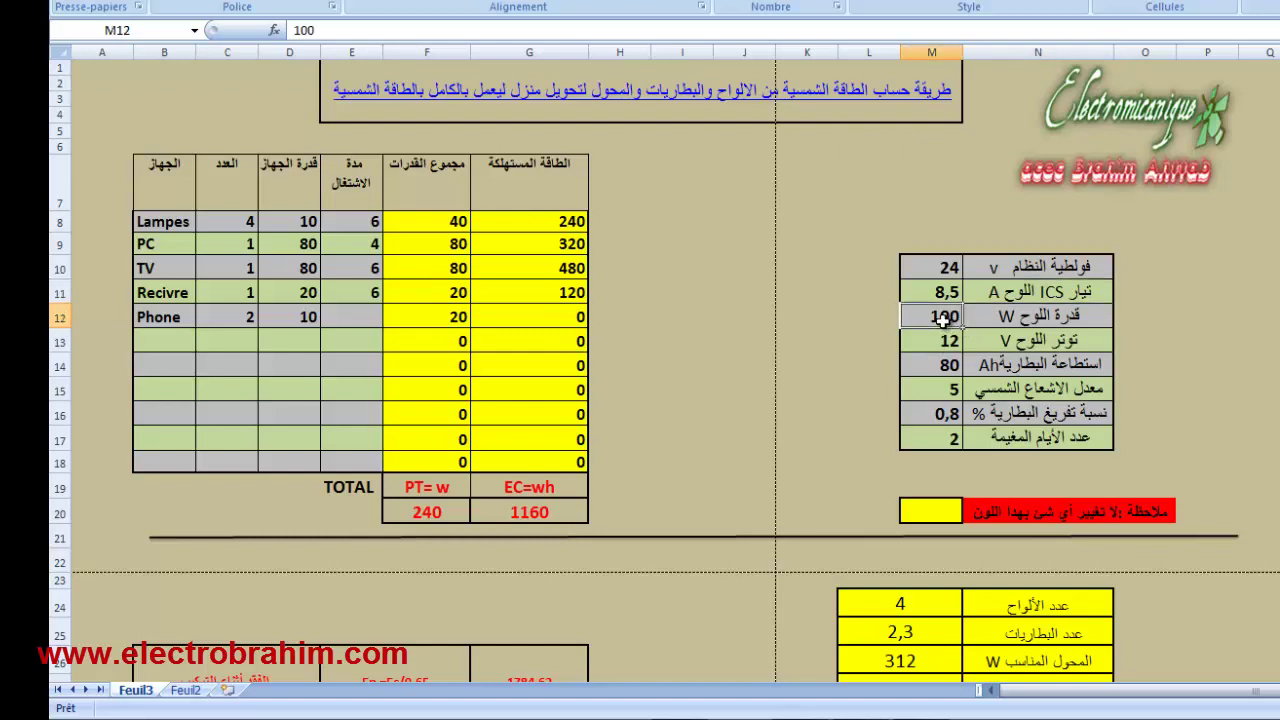
{"action": "left_click", "coordinate": [943, 344]}
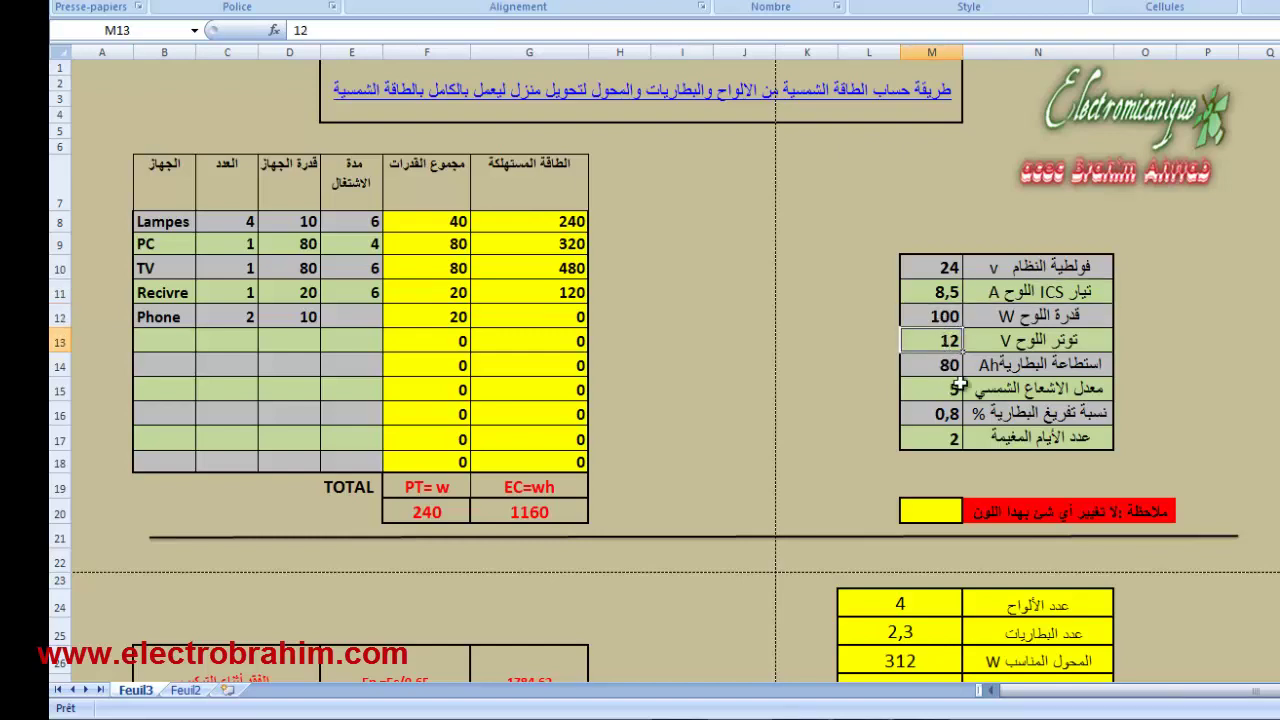
{"action": "left_click", "coordinate": [943, 364]}
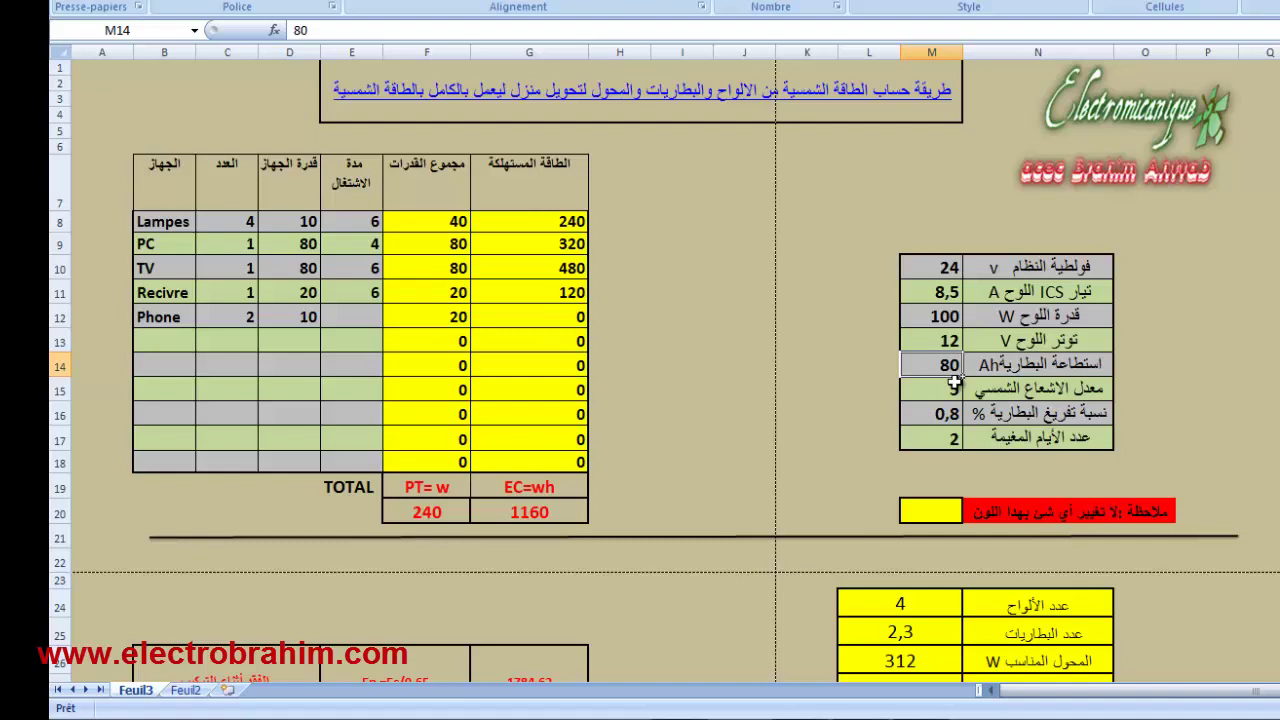
Review the average solar irradiation, battery discharge ratio and number of cloudy days in M15:M17.
{"action": "left_click", "coordinate": [985, 392]}
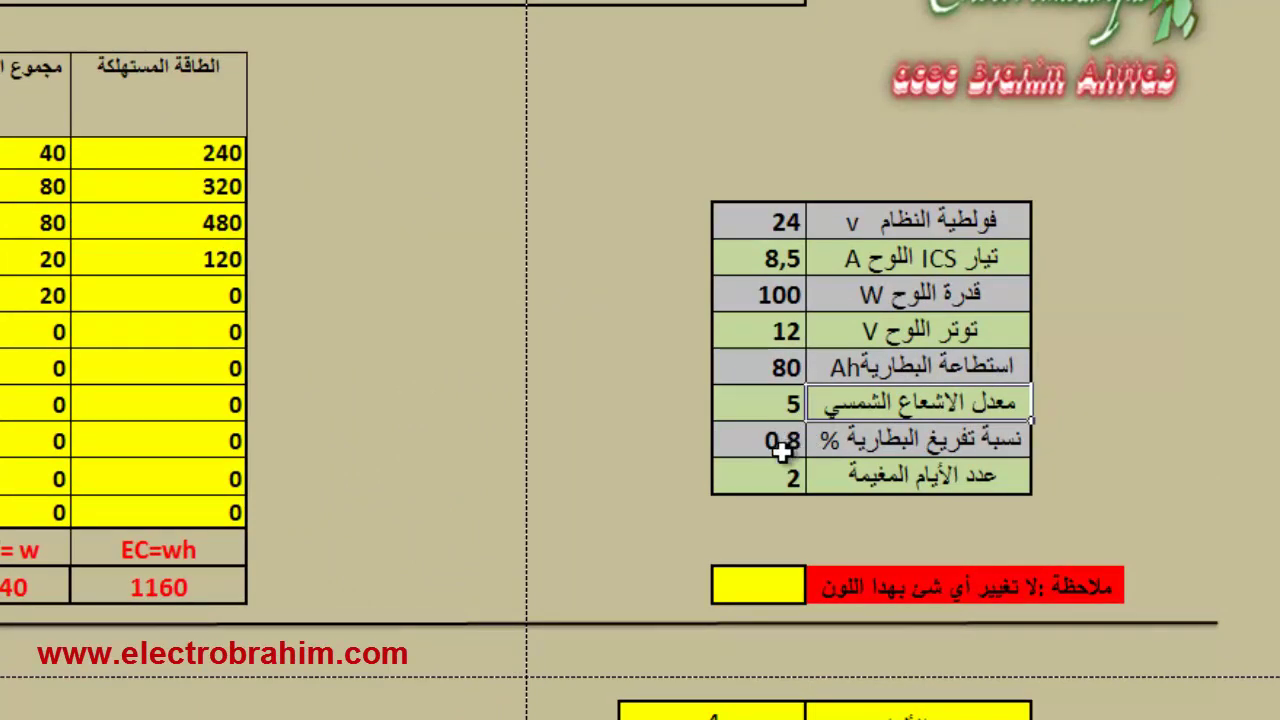
{"action": "left_click", "coordinate": [764, 404]}
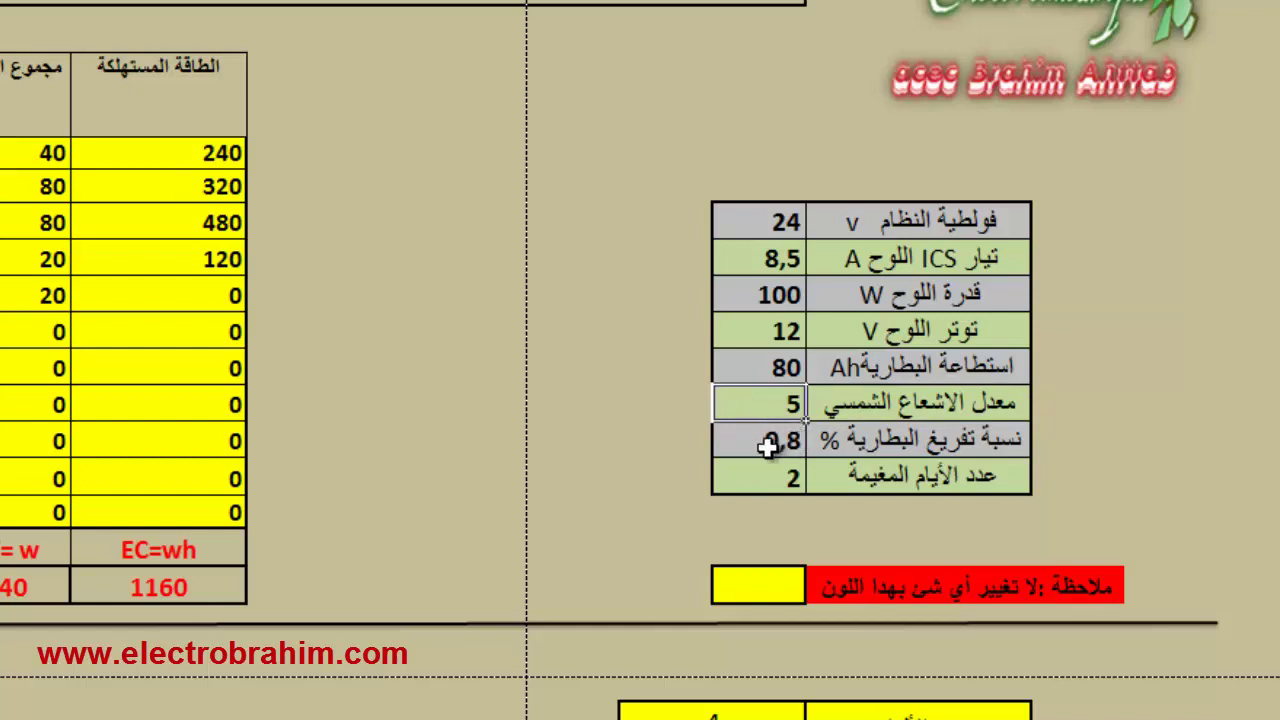
{"action": "left_click", "coordinate": [765, 443]}
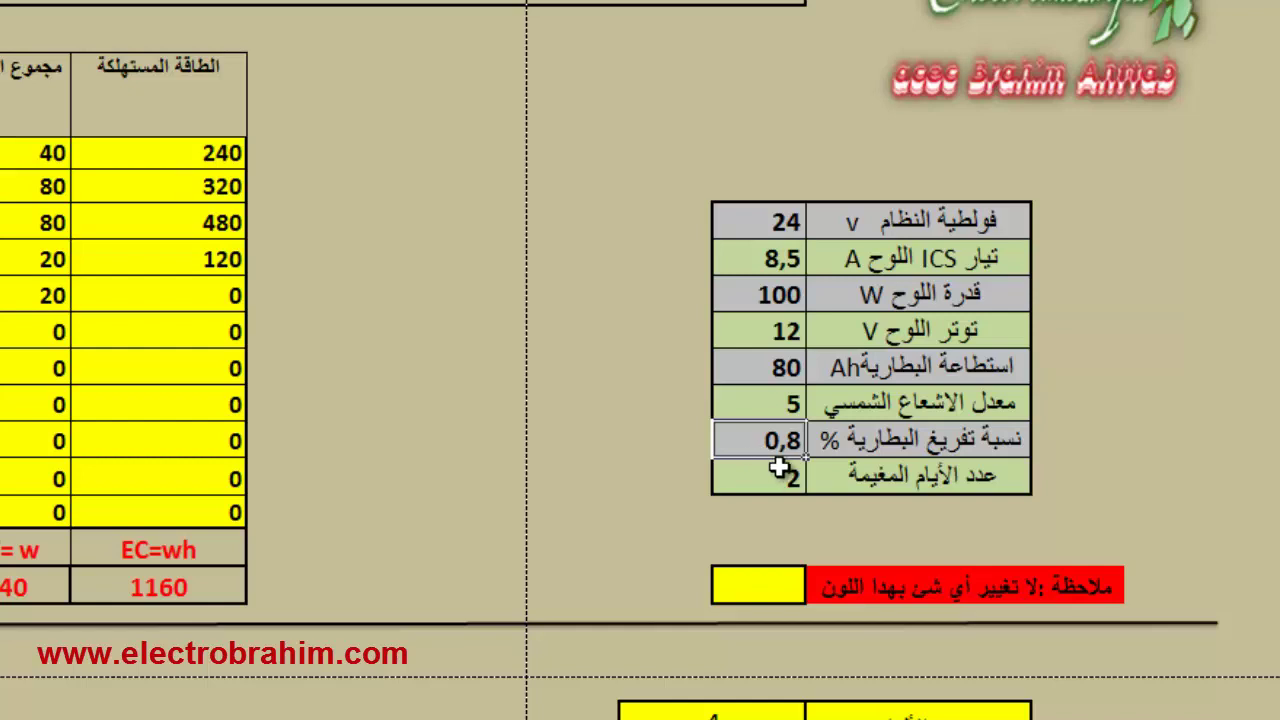
{"action": "left_click", "coordinate": [779, 474]}
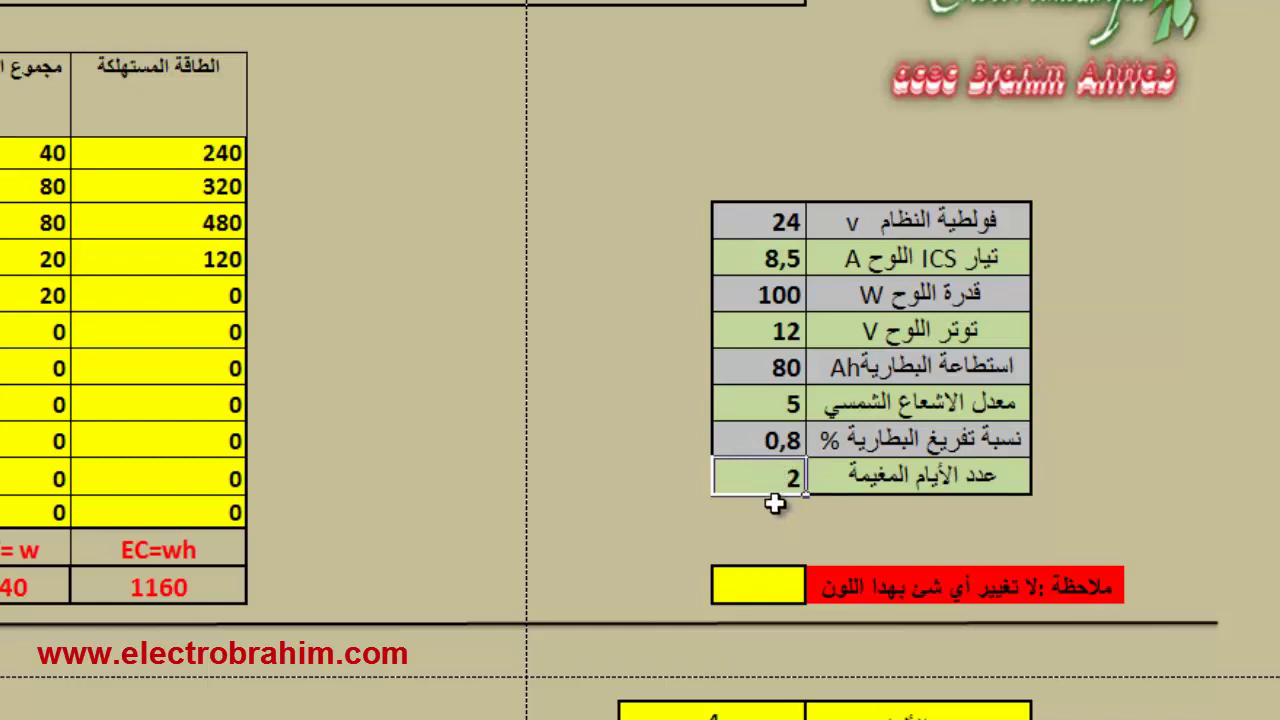
Inspect the calculated number of panels, number of batteries, suitable inverter power and charge controller current in L24:L27.
{"action": "scroll", "coordinate": [497, 480], "scroll_direction": "down", "scroll_amount": 3}
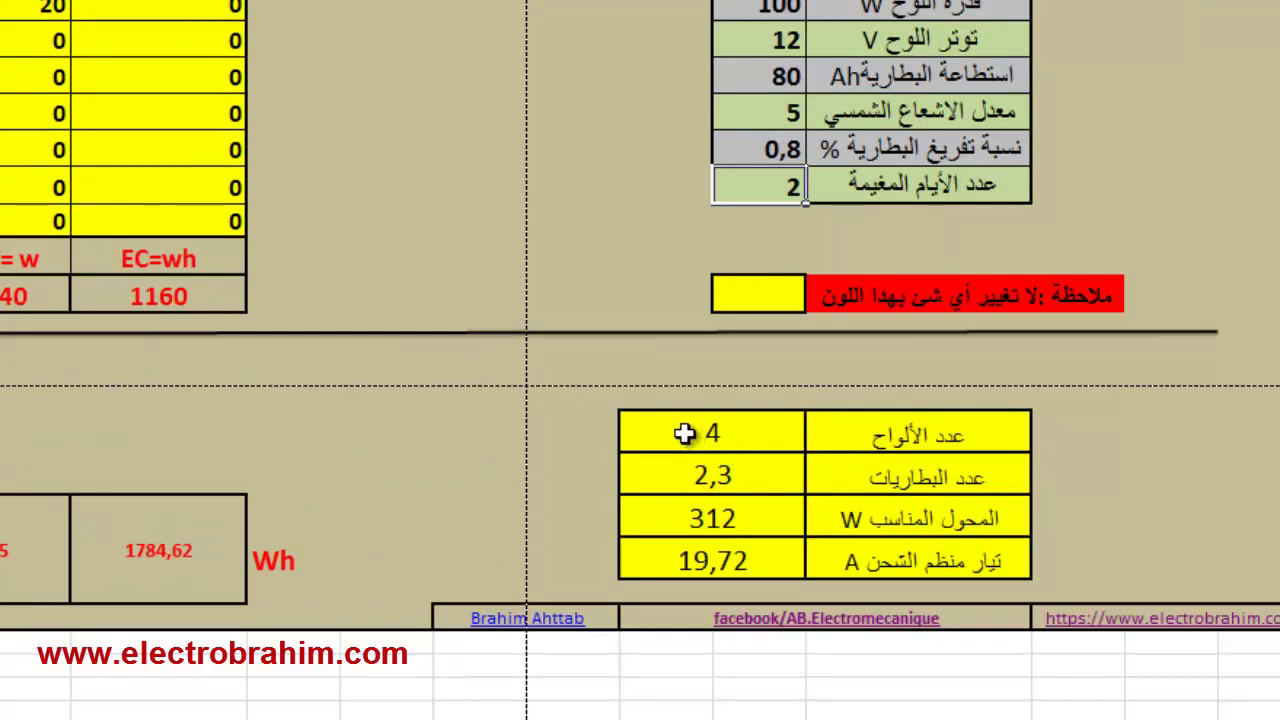
{"action": "left_click_drag", "start_coordinate": [684, 433], "coordinate": [926, 563]}
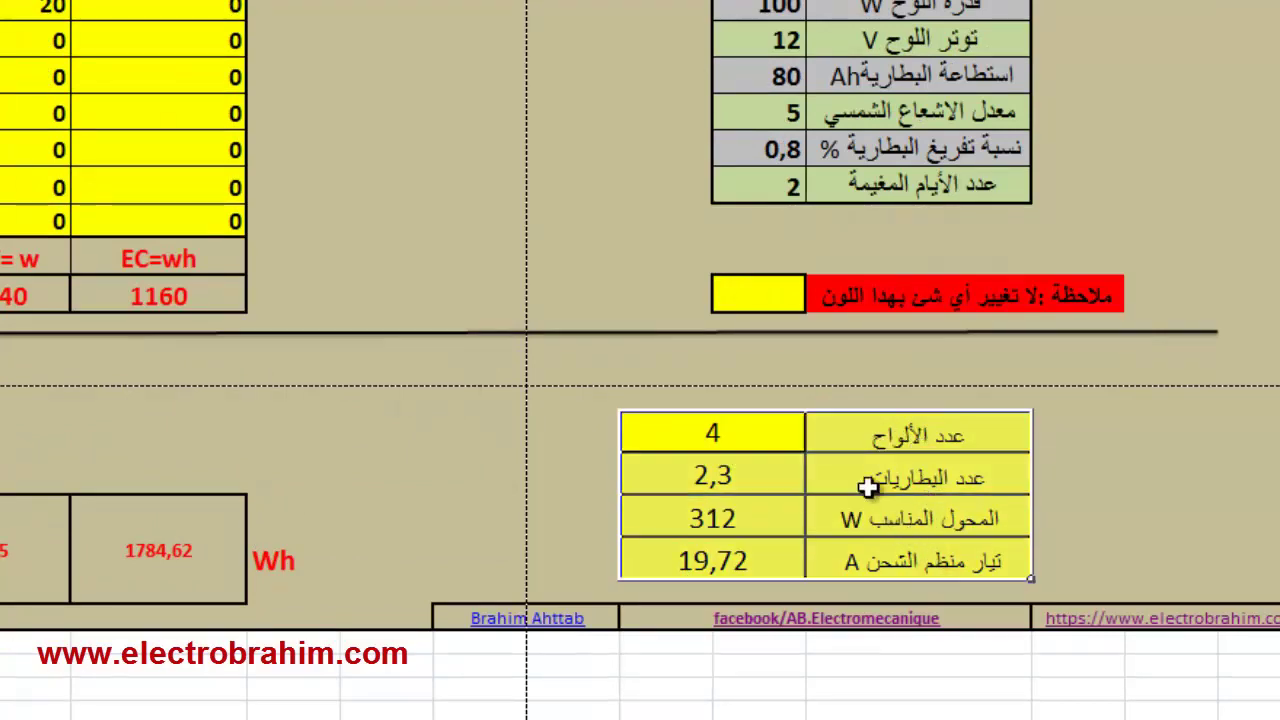
{"action": "left_click", "coordinate": [757, 440]}
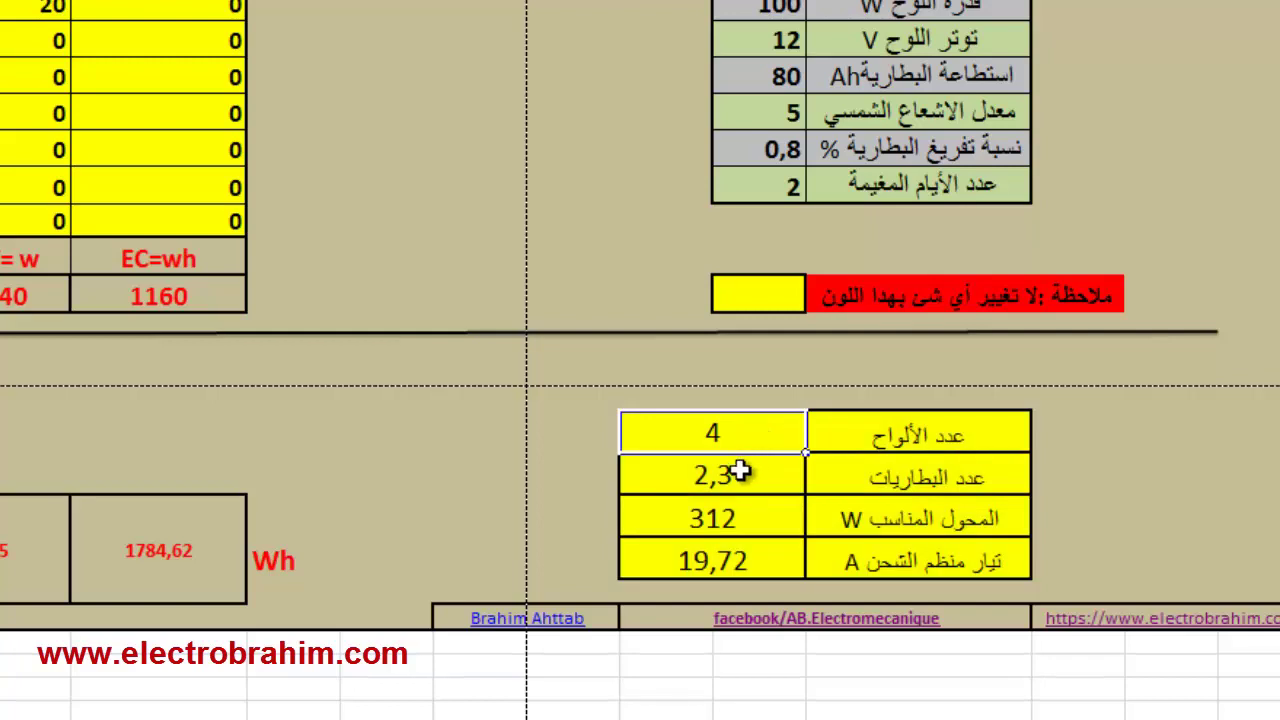
{"action": "left_click", "coordinate": [737, 474]}
{"action": "left_click", "coordinate": [724, 514]}
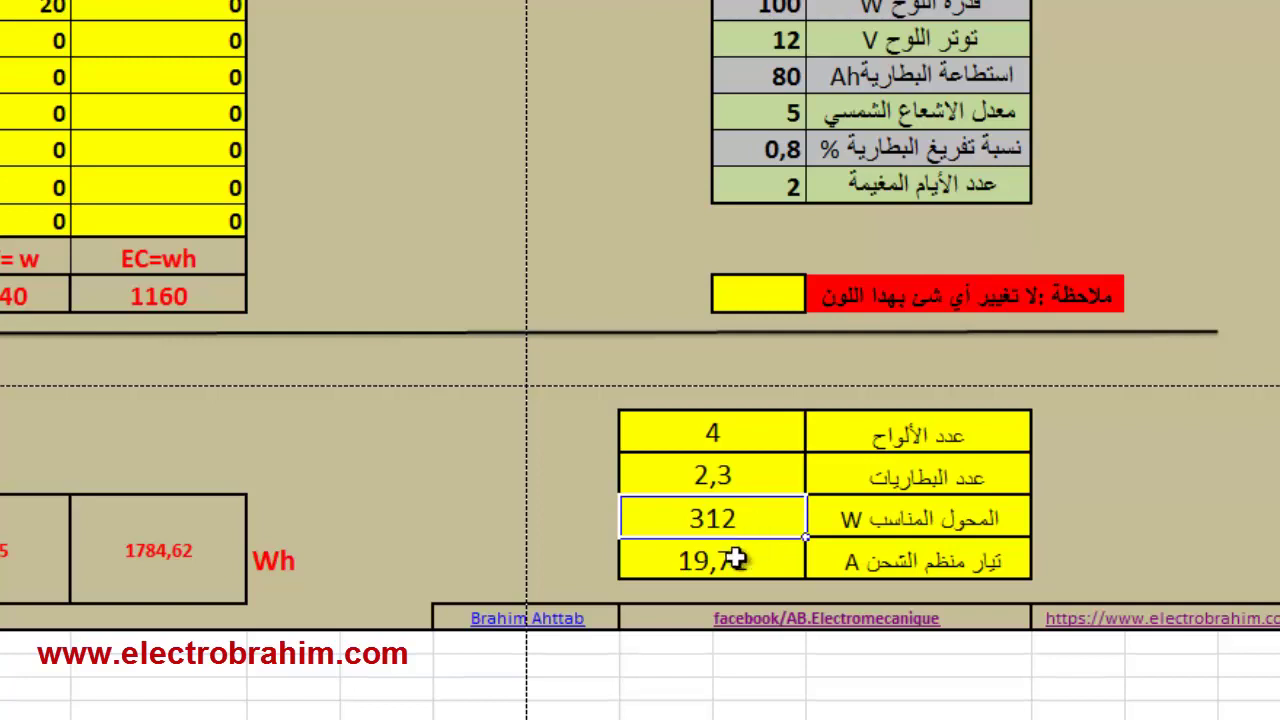
{"action": "left_click", "coordinate": [740, 560]}
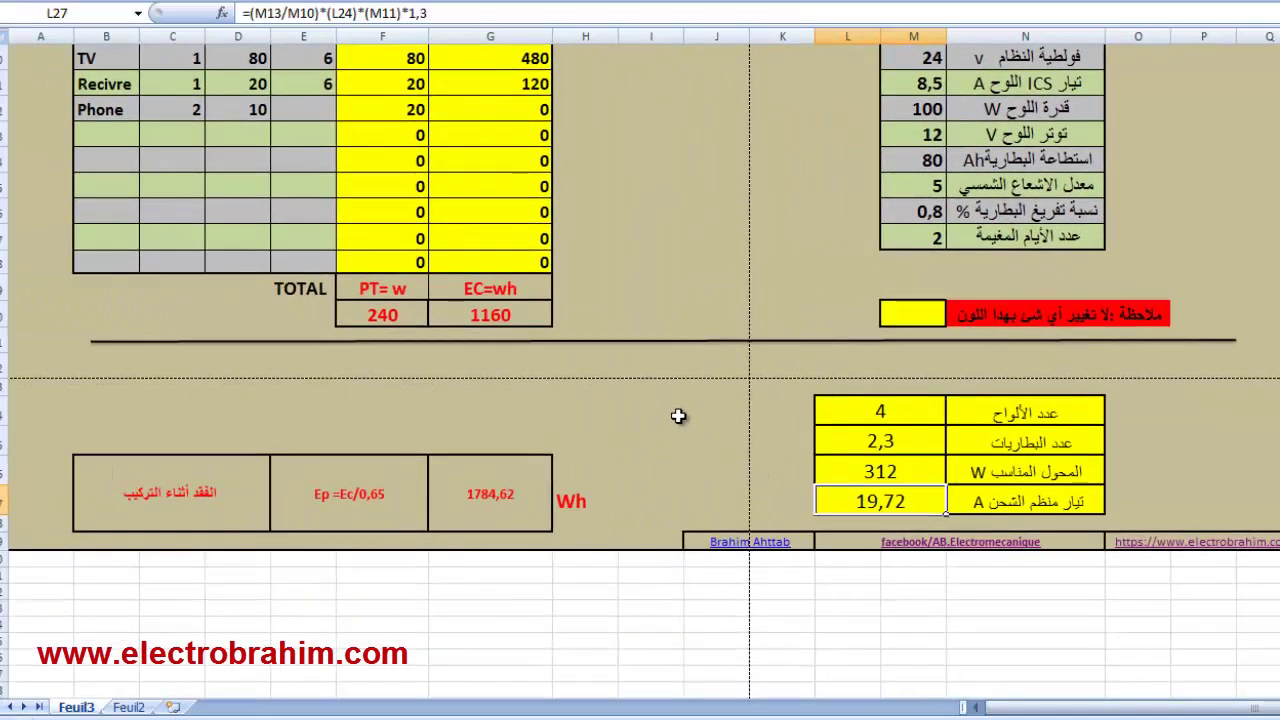
{"action": "scroll", "coordinate": [610, 332], "scroll_direction": "up", "scroll_amount": 1}
{"action": "scroll", "coordinate": [610, 332], "scroll_direction": "down", "scroll_amount": 1}
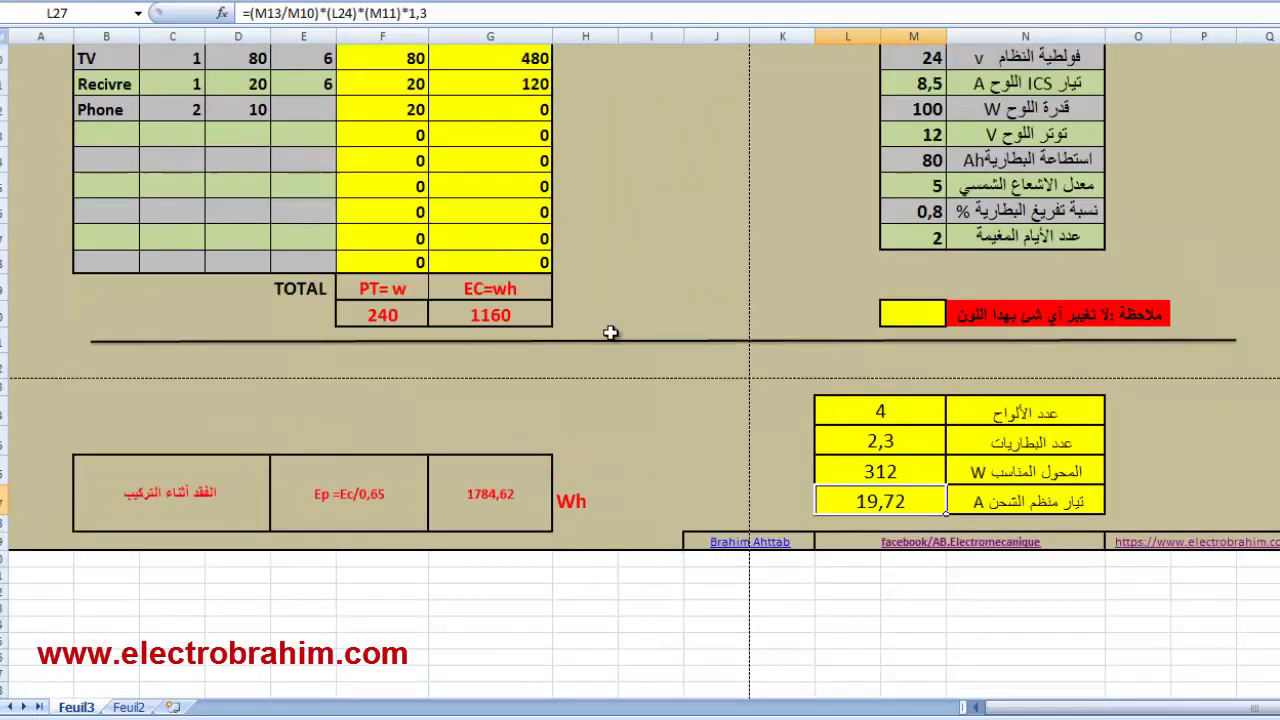
{"action": "scroll", "coordinate": [610, 332], "scroll_direction": "up", "scroll_amount": 1}
{"action": "scroll", "coordinate": [709, 371], "scroll_direction": "up", "scroll_amount": 1}
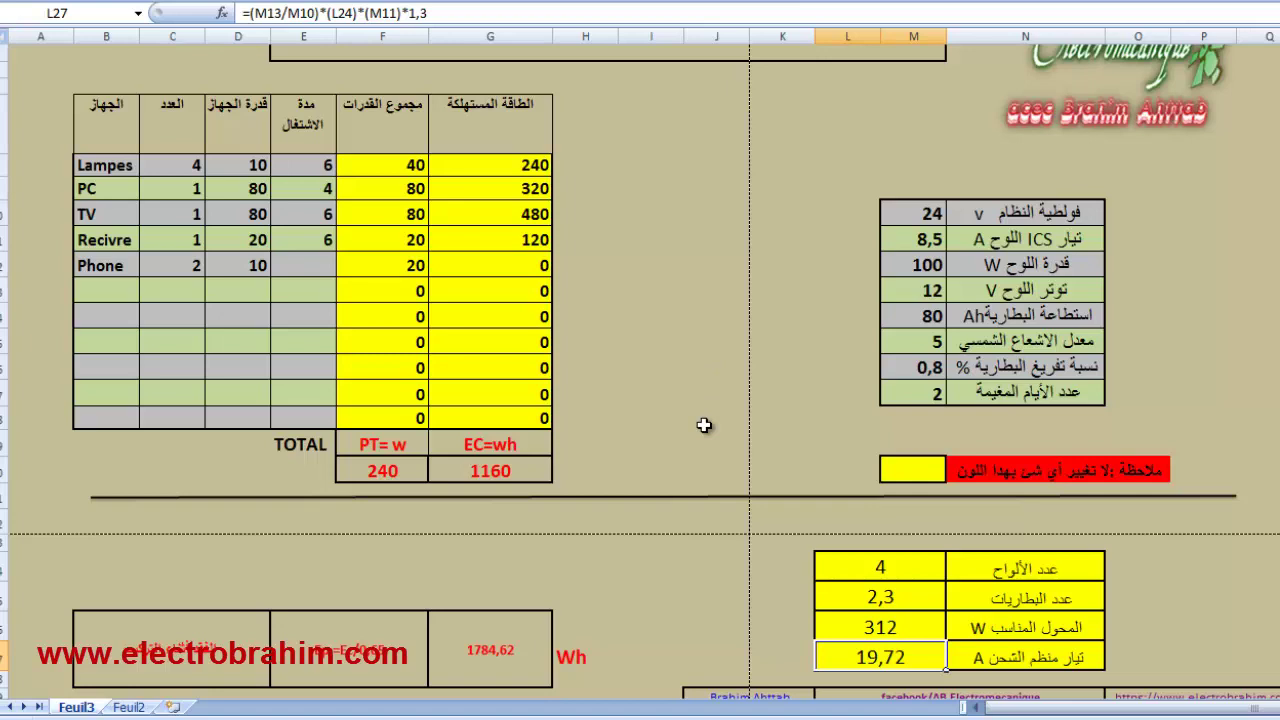
{"action": "scroll", "coordinate": [704, 425], "scroll_direction": "up", "scroll_amount": 1}
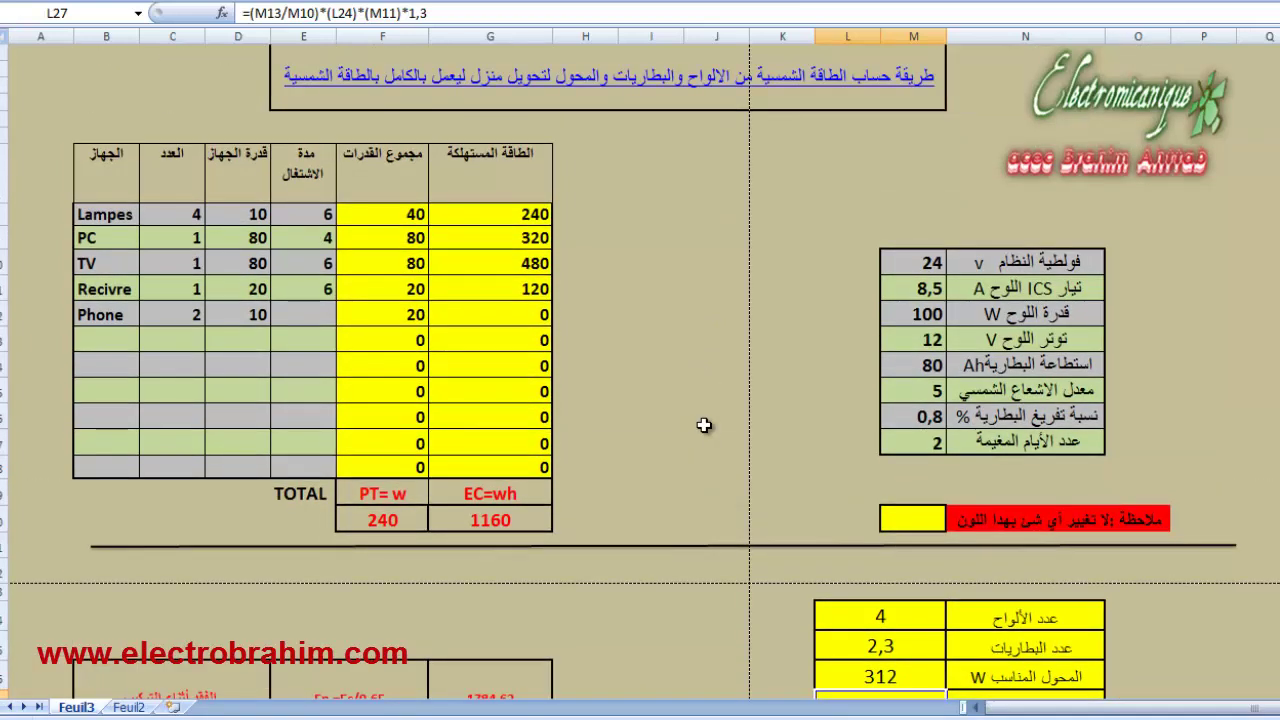